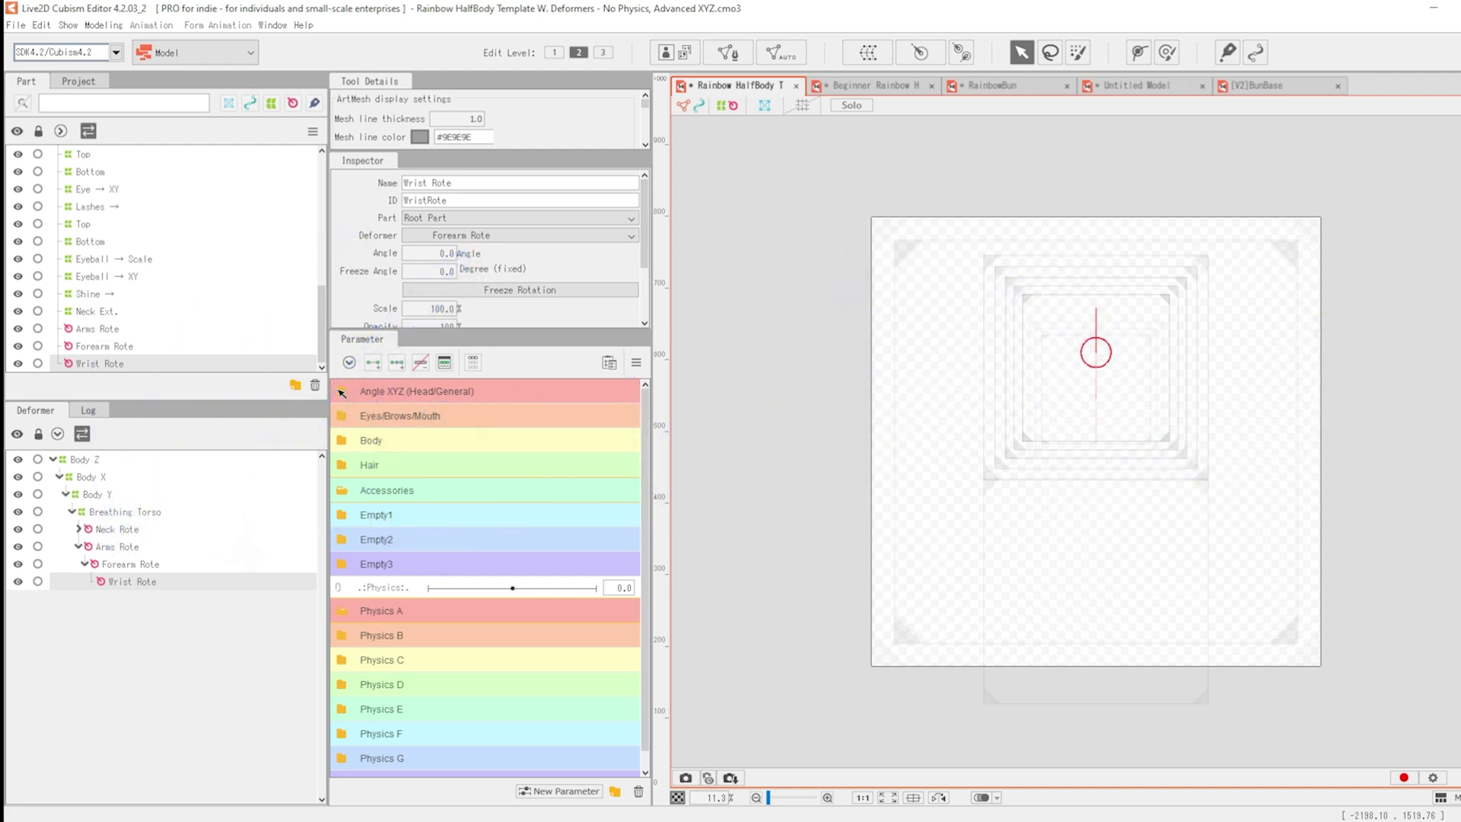
# - Expand the Angle XYZ (Head/General) parameter folder of the Rainbow HalfBody template
pyautogui.click(342, 392)
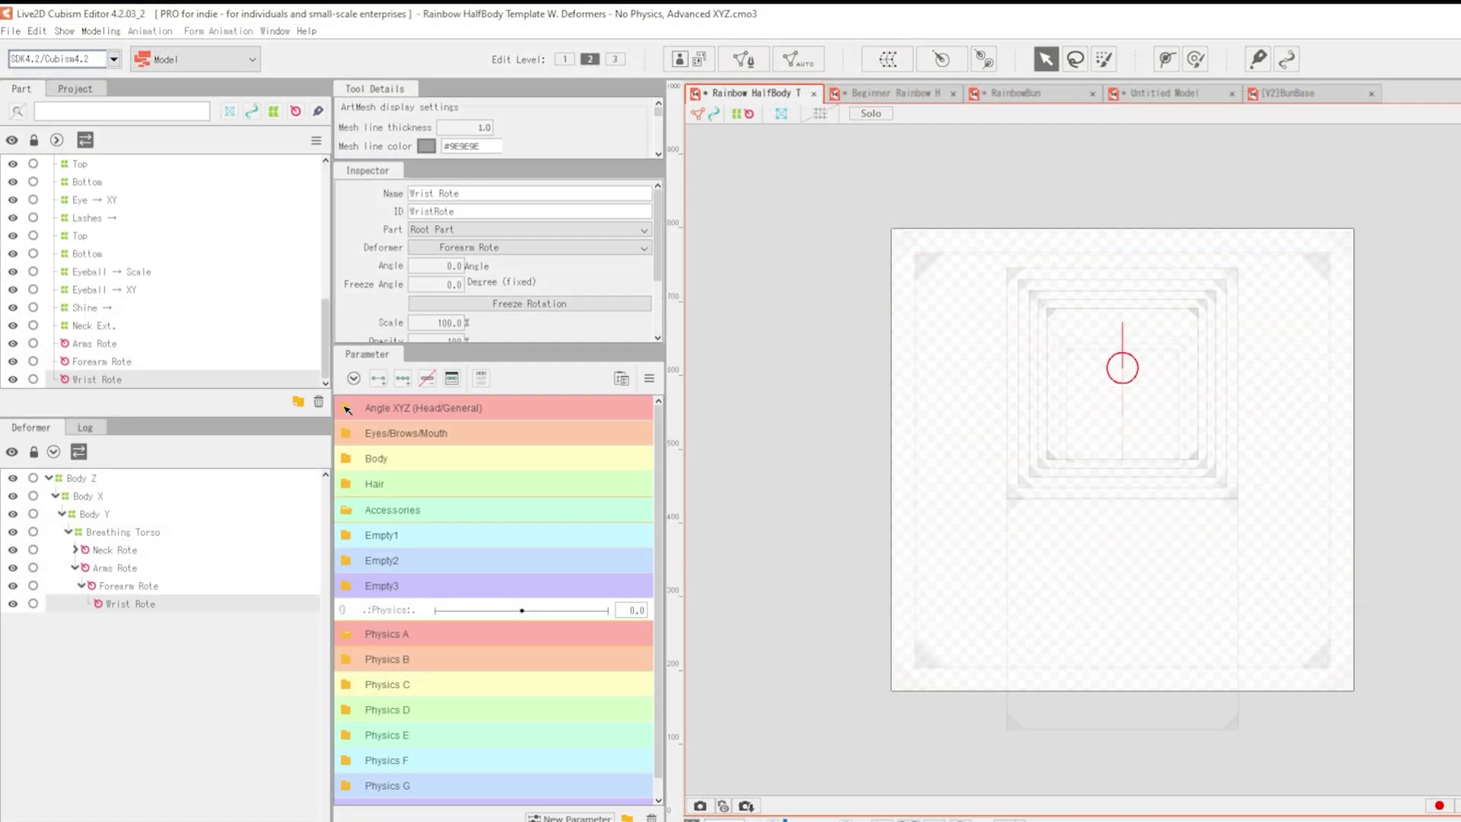
pyautogui.click(347, 409)
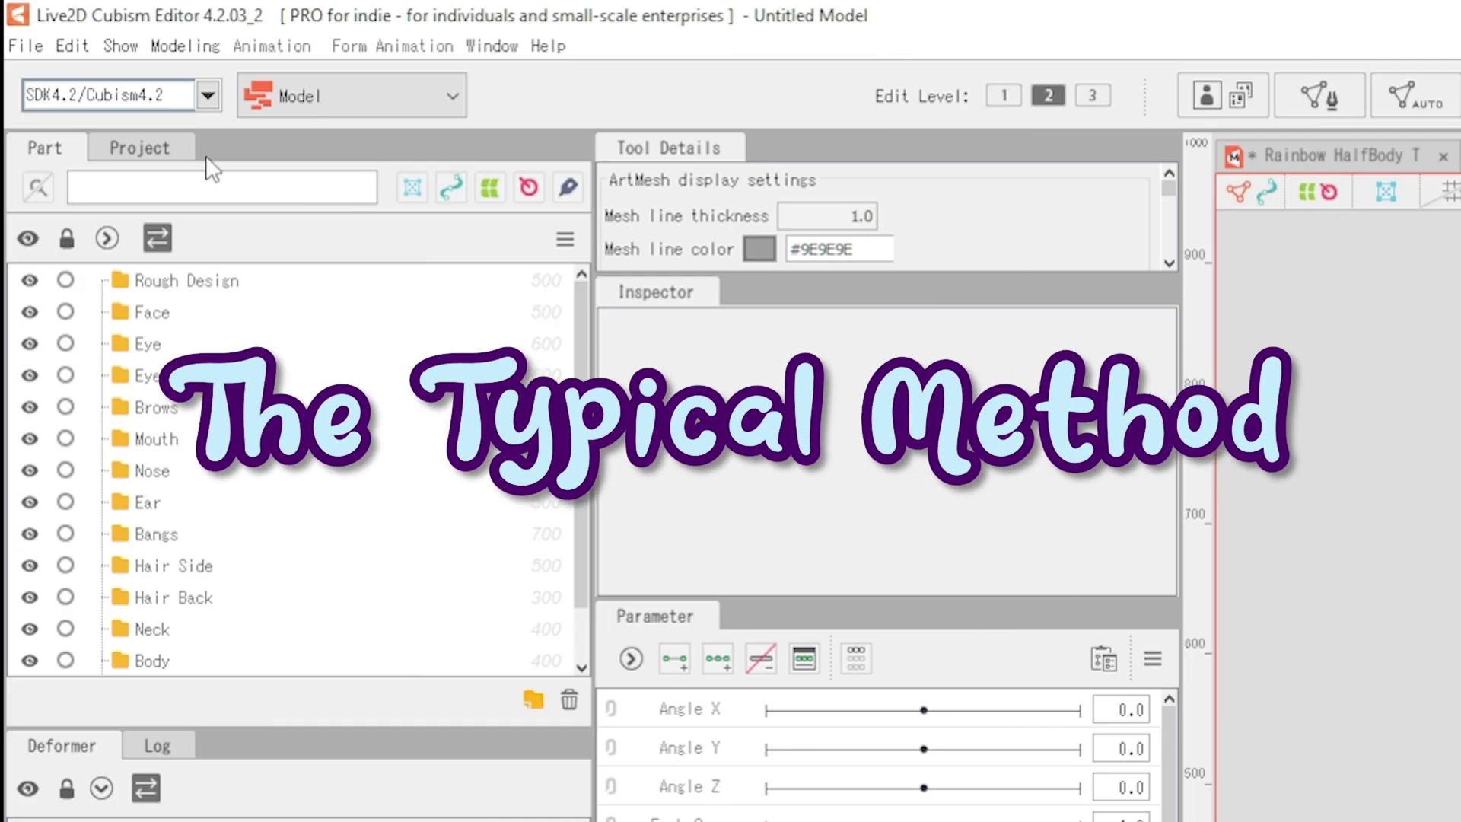
# - Open the artwork file [V2]BunBase.psd from the Bun folder
pyautogui.click(25, 46)
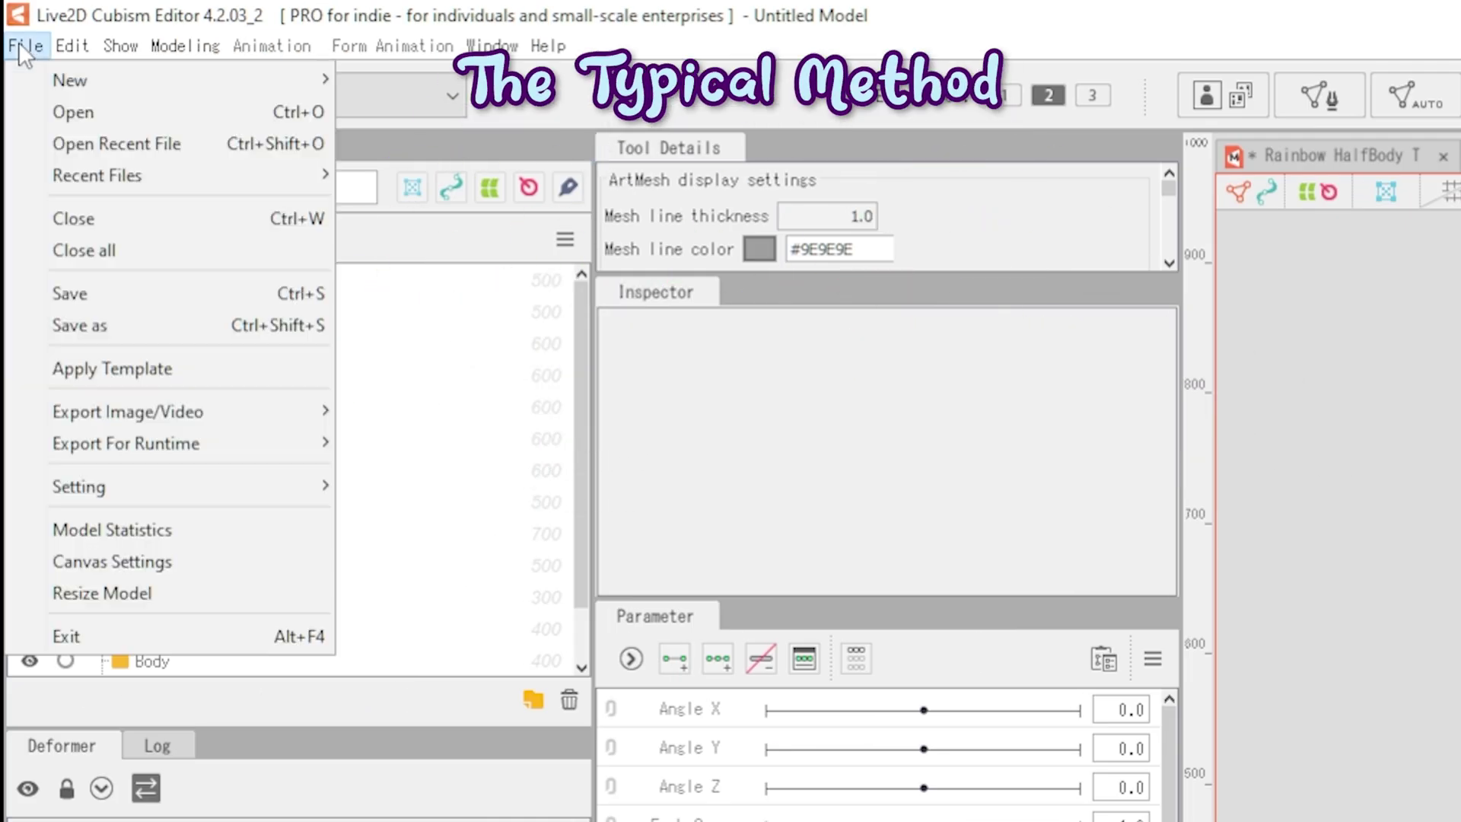
pyautogui.click(74, 142)
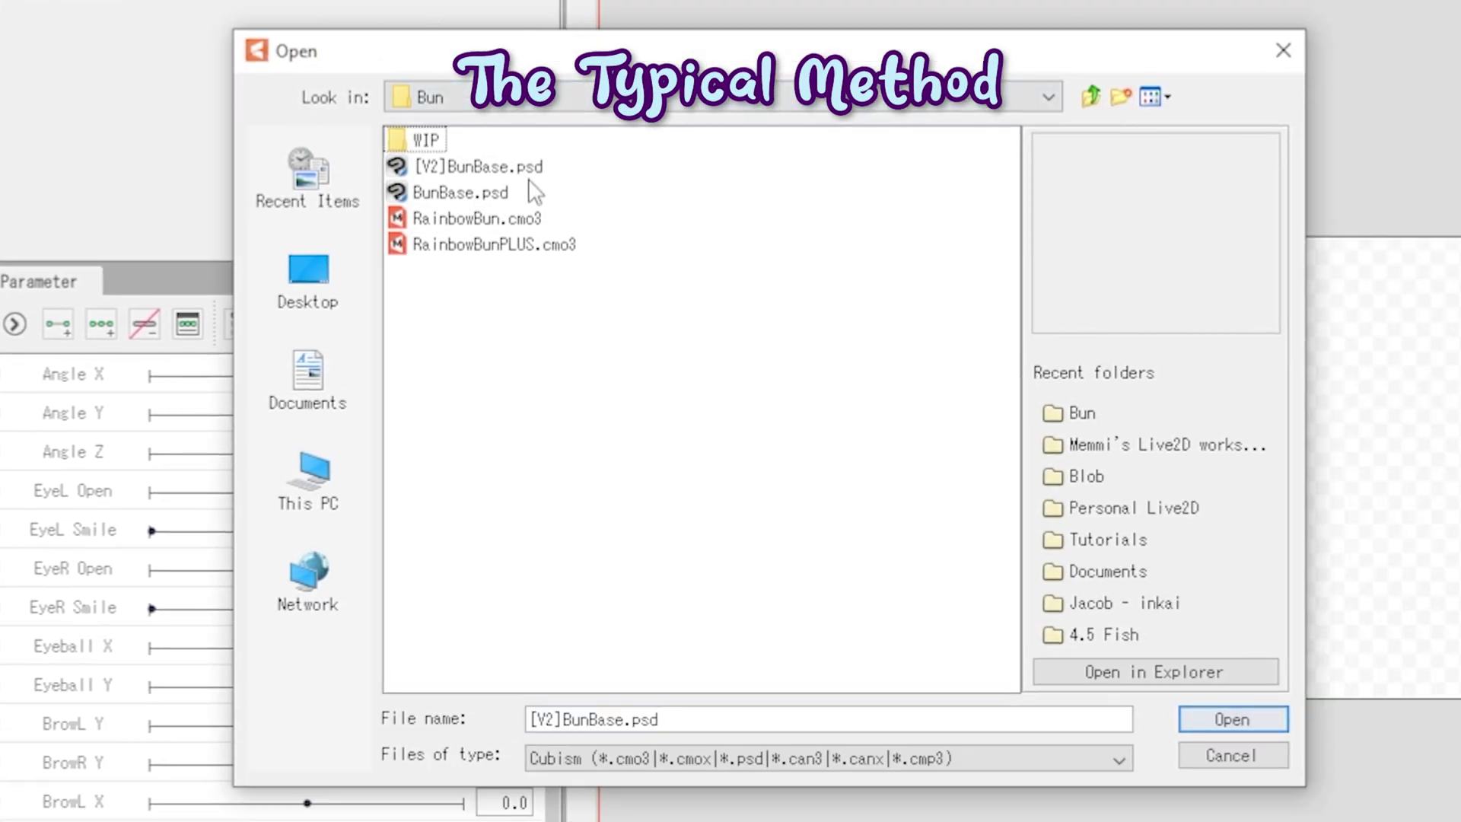
pyautogui.click(532, 168)
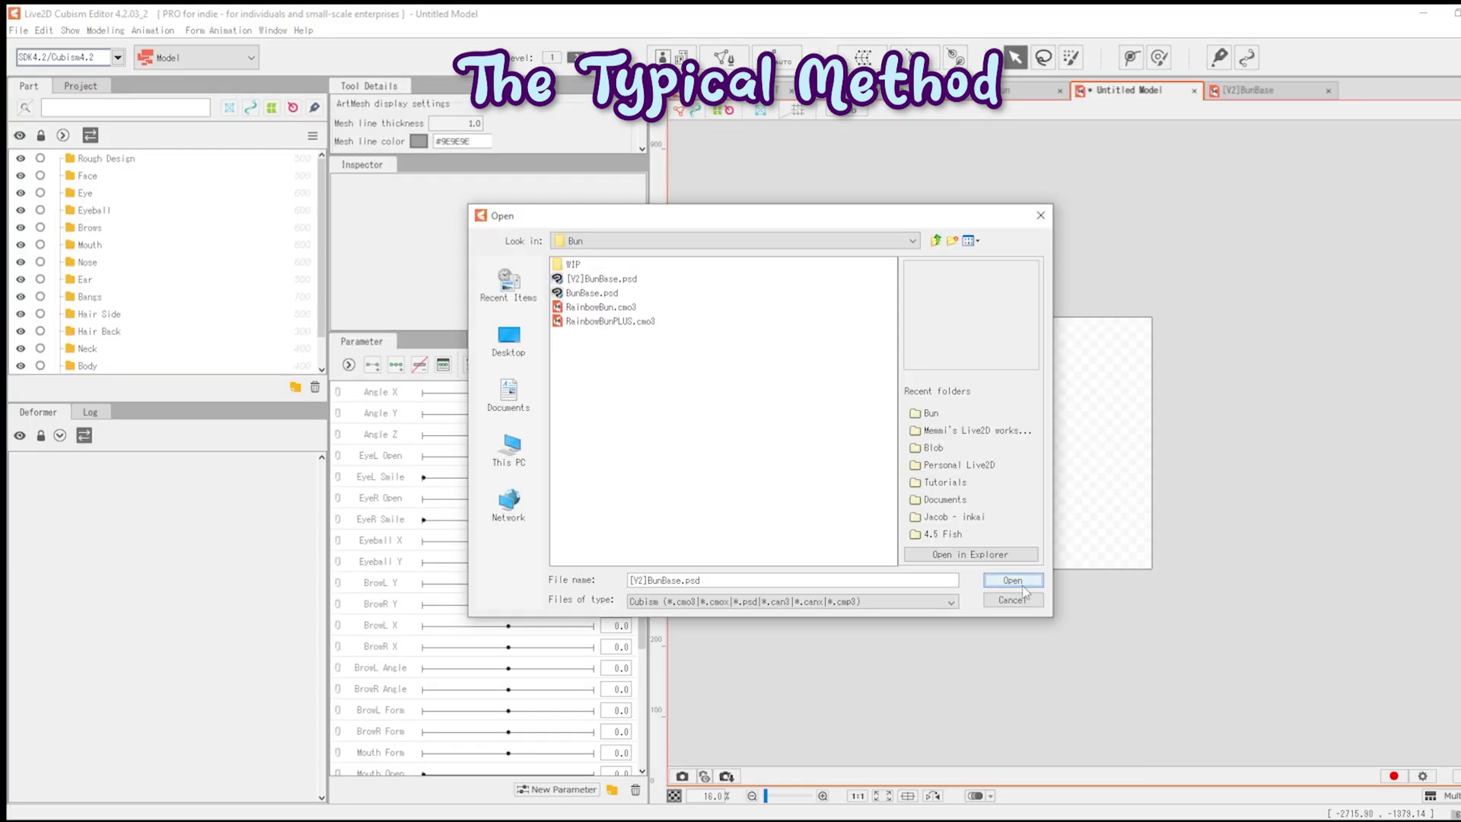
pyautogui.click(1232, 719)
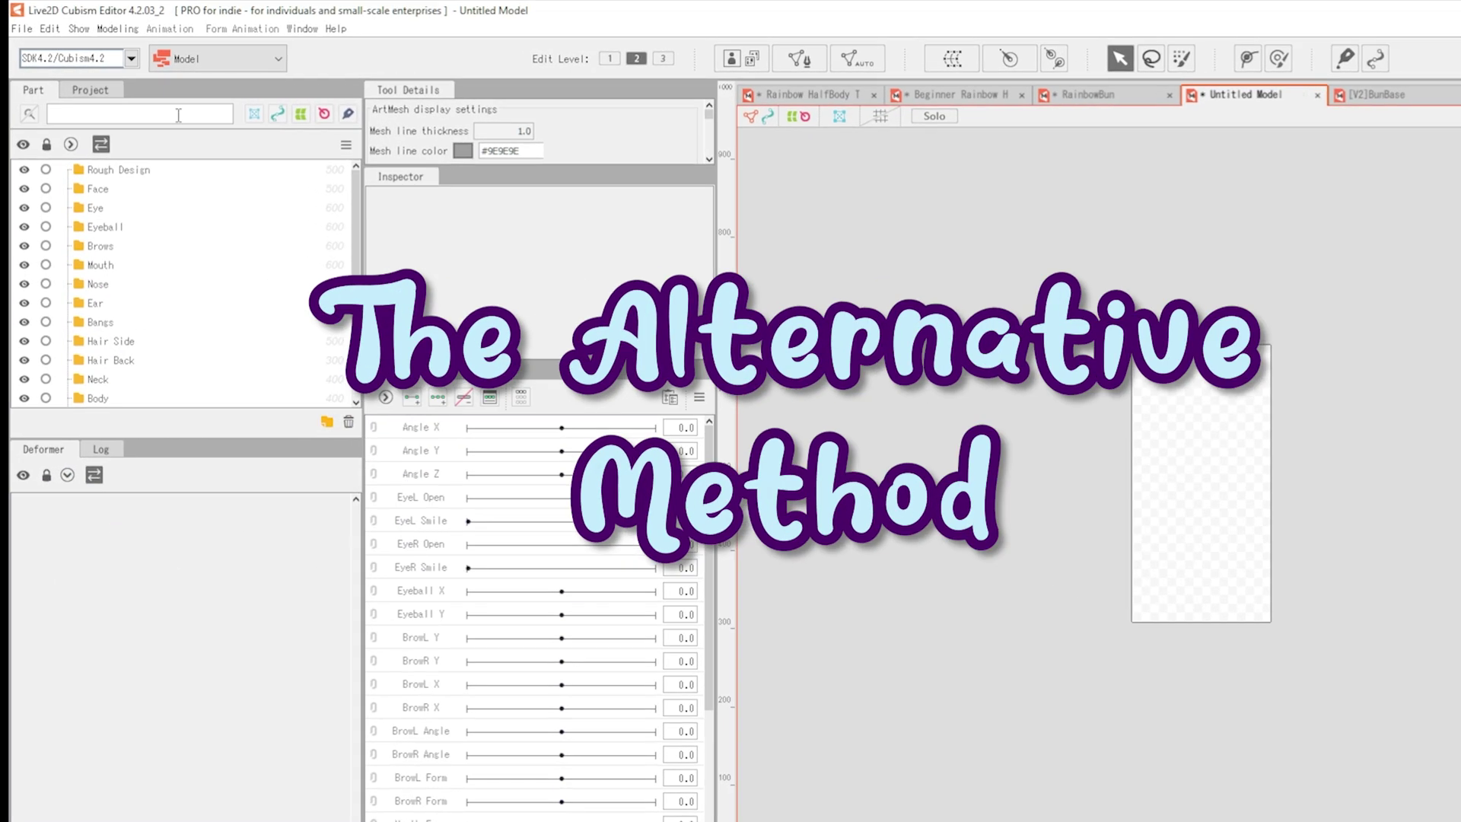
# - Import [V2]BunBase.psd into the existing Untitled Model, adding all layers as new ArtMeshes
pyautogui.click(25, 36)
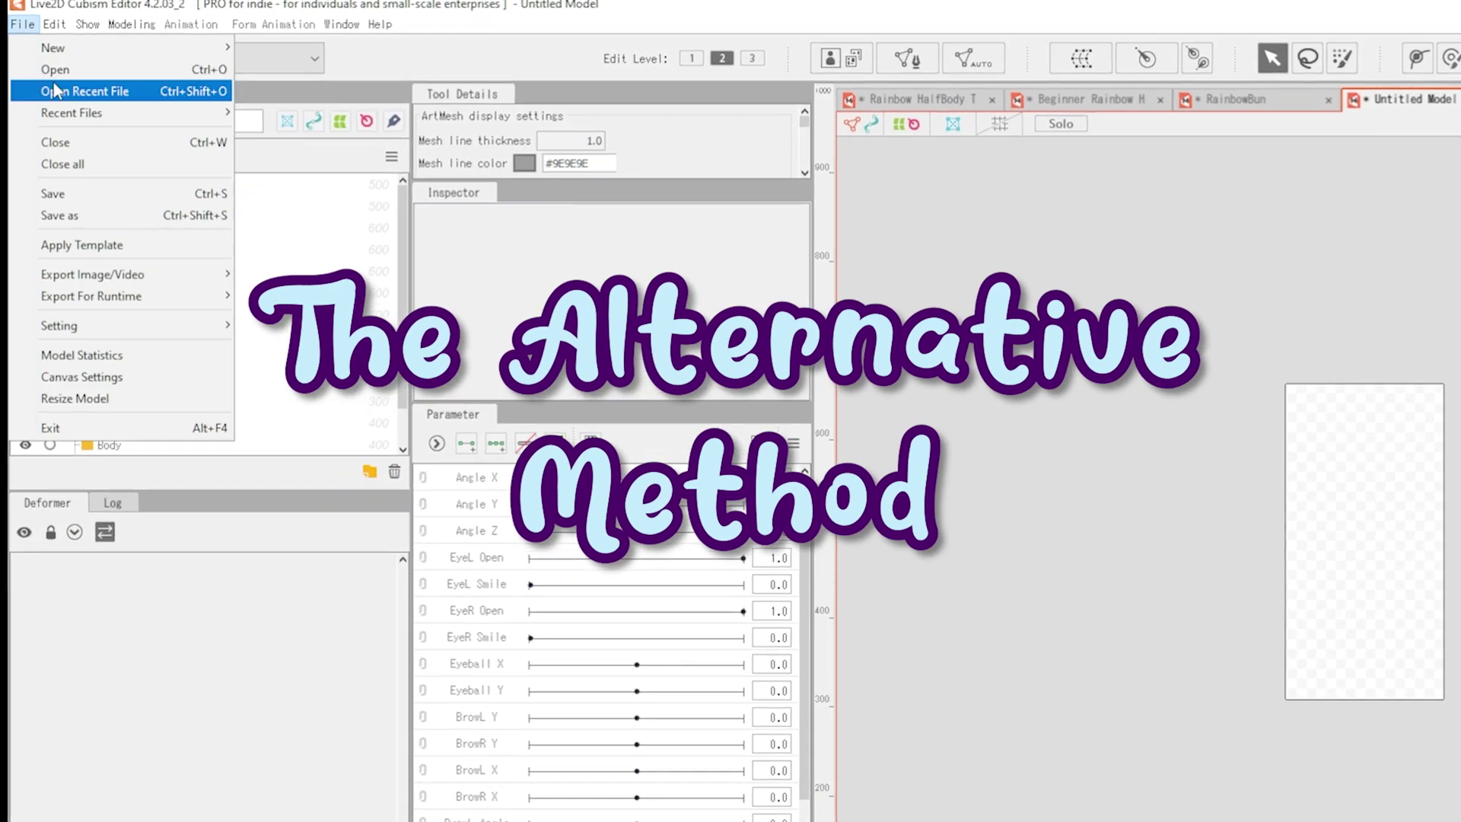
pyautogui.click(54, 91)
pyautogui.click(754, 335)
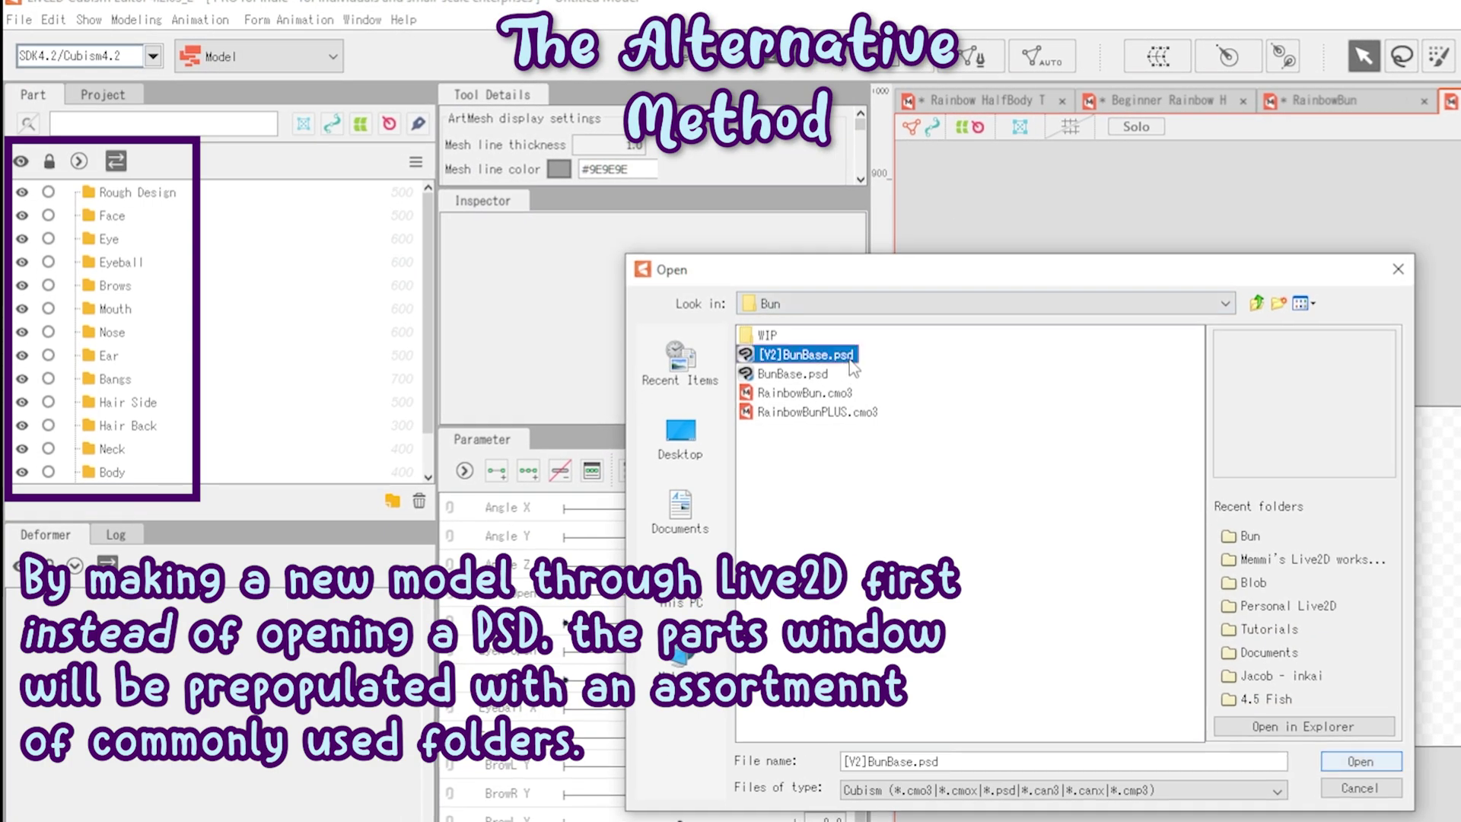
pyautogui.click(1370, 763)
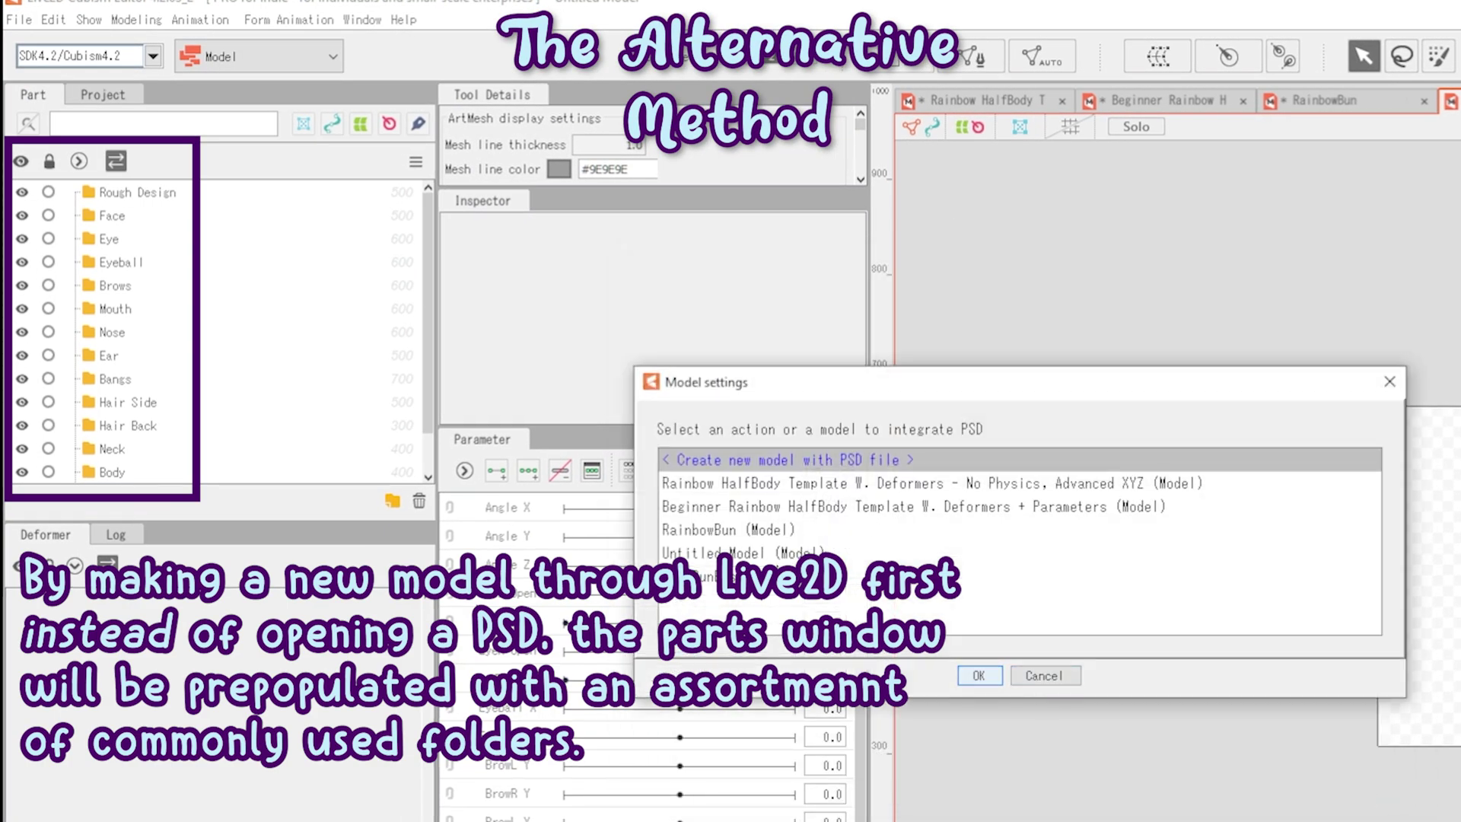
pyautogui.click(768, 556)
pyautogui.click(978, 676)
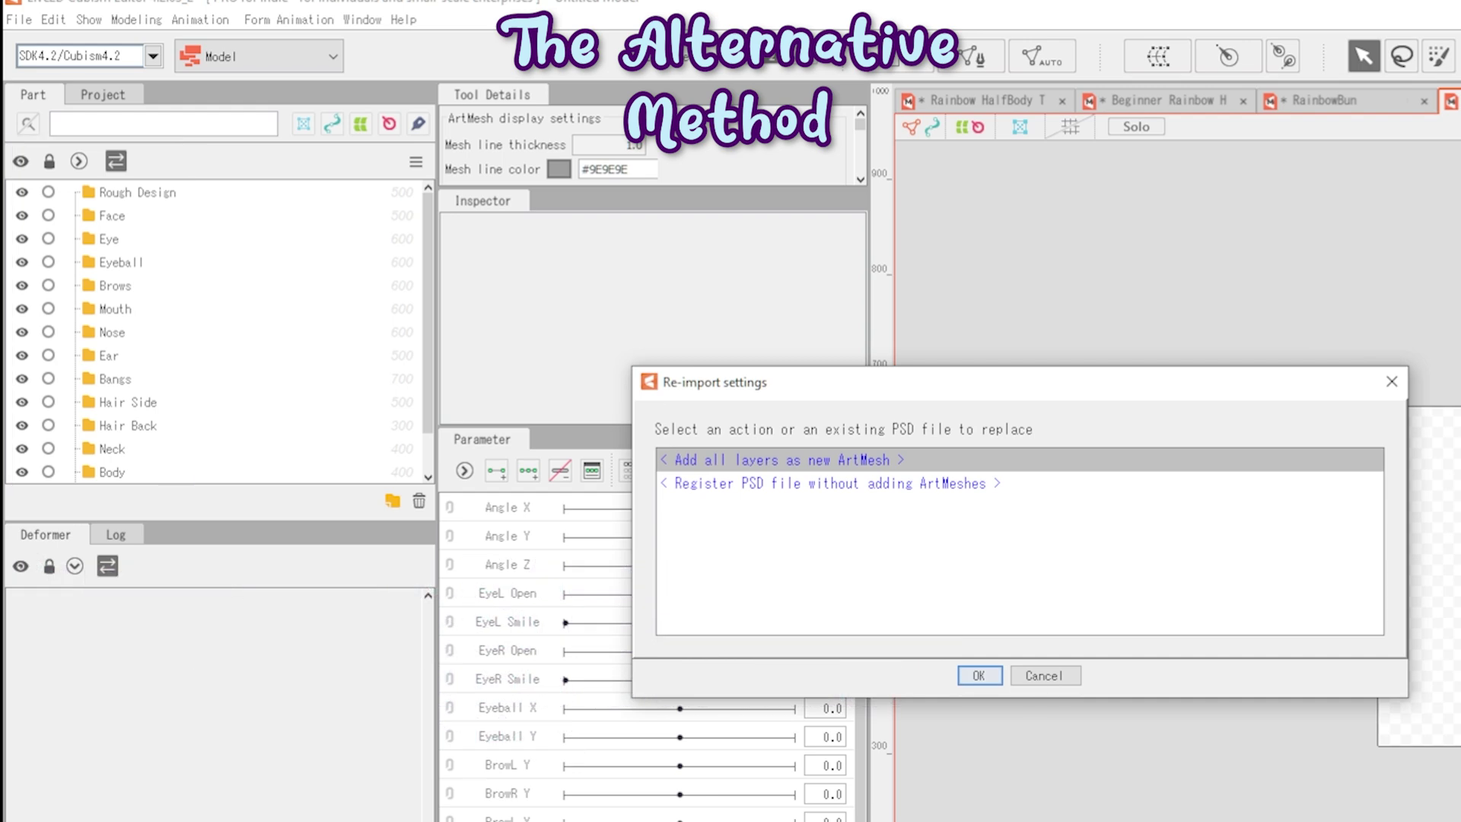
pyautogui.click(978, 676)
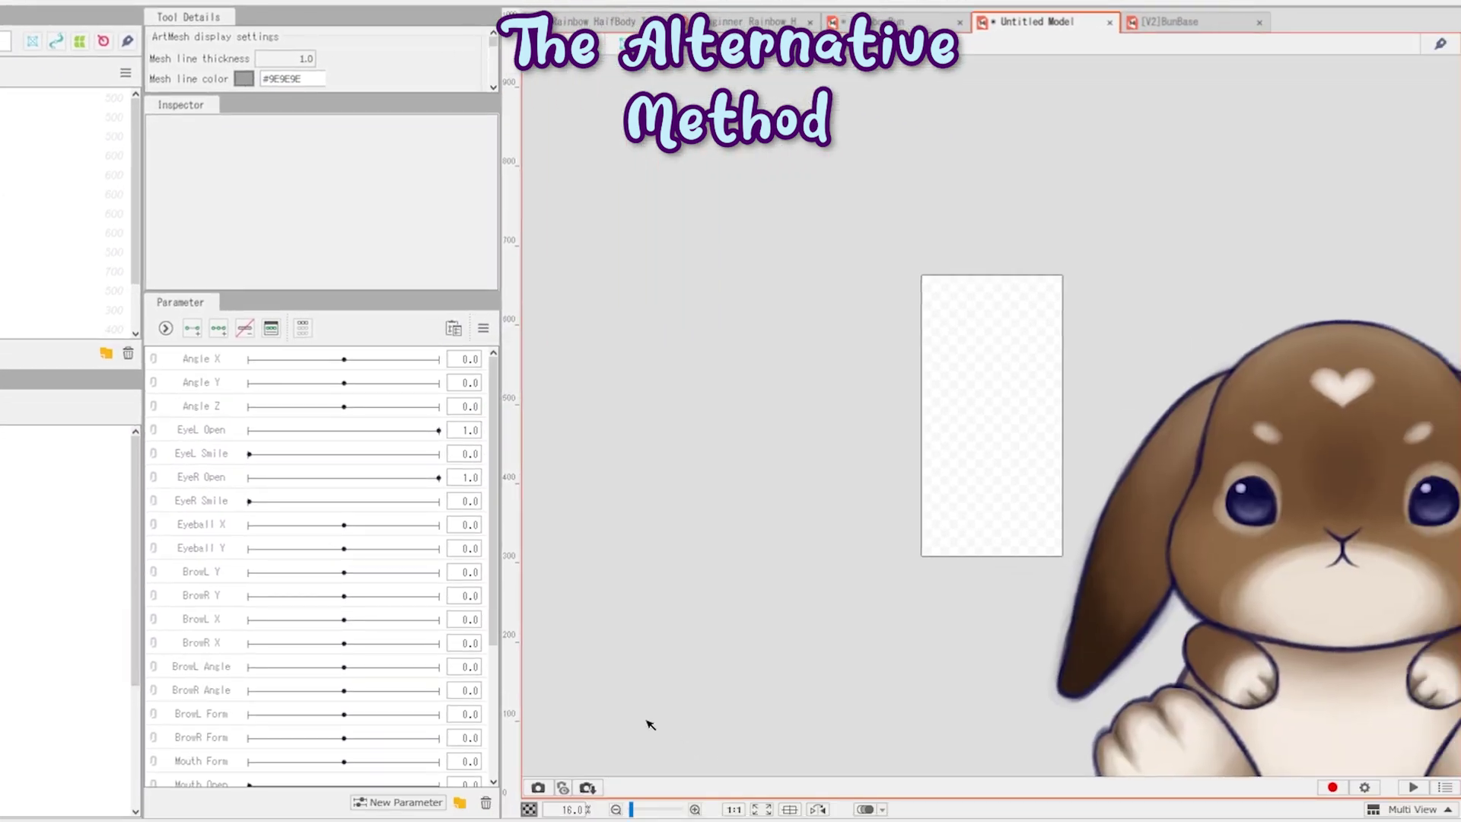
# - Look through the default parameter list of the untitled model after the PSD import
pyautogui.scroll(-5, 804, 718)
pyautogui.moveTo(803, 736); pyautogui.dragTo(538, 618)
pyautogui.scroll(5, 724, 535)
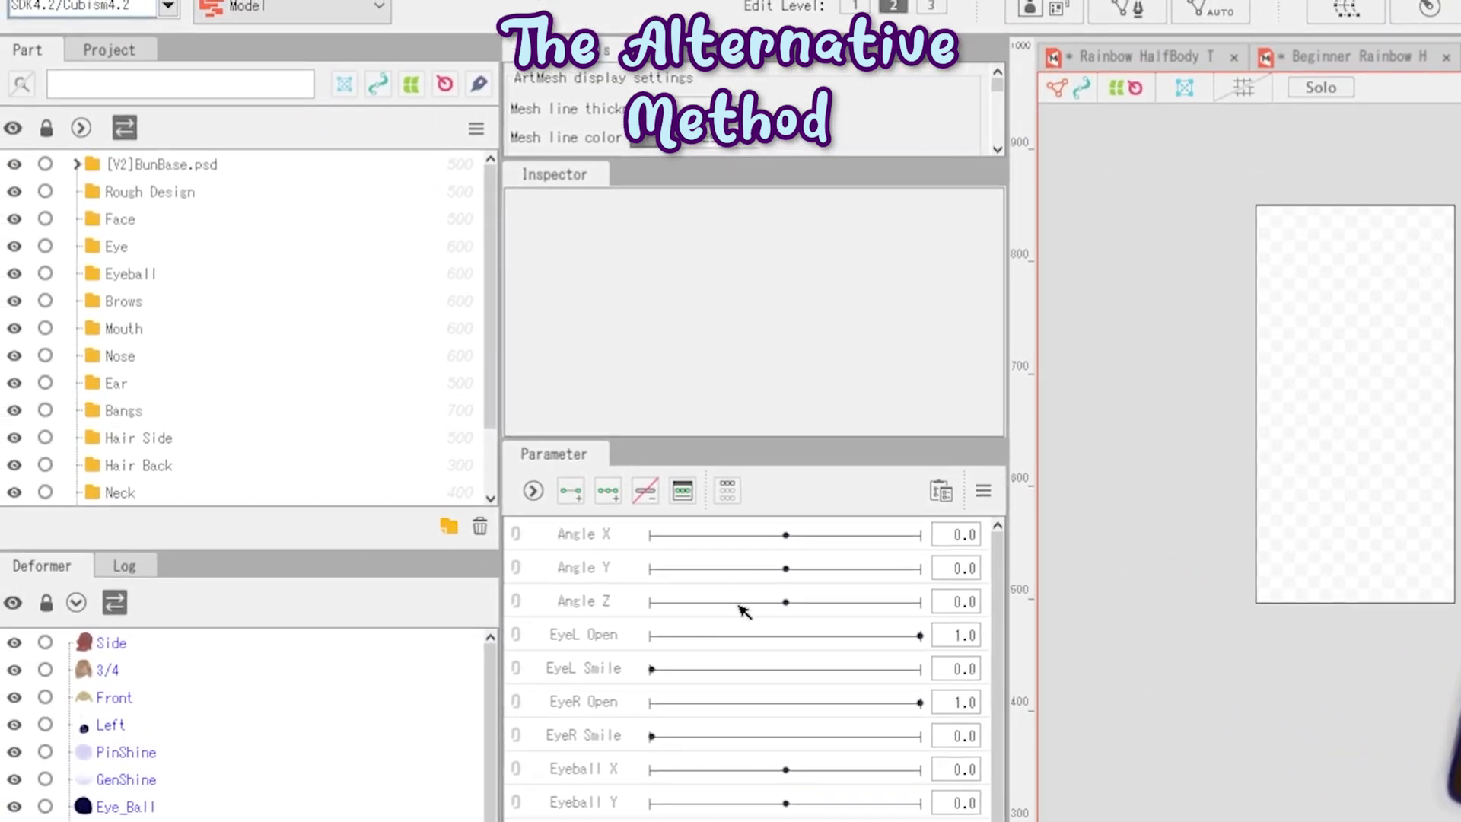
pyautogui.scroll(-3, 997, 662)
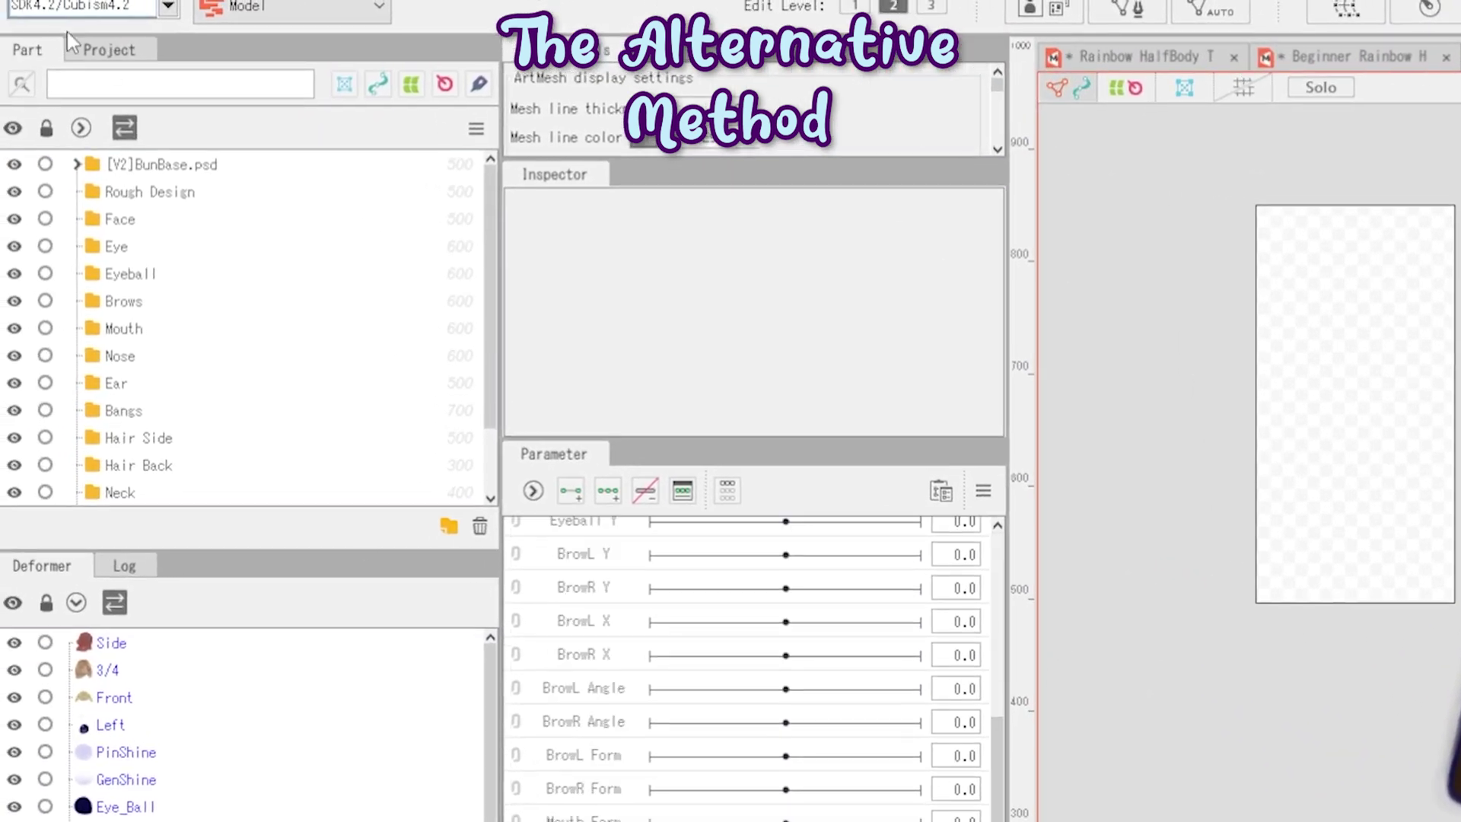
pyautogui.click(17, 1)
pyautogui.moveTo(188, 1)
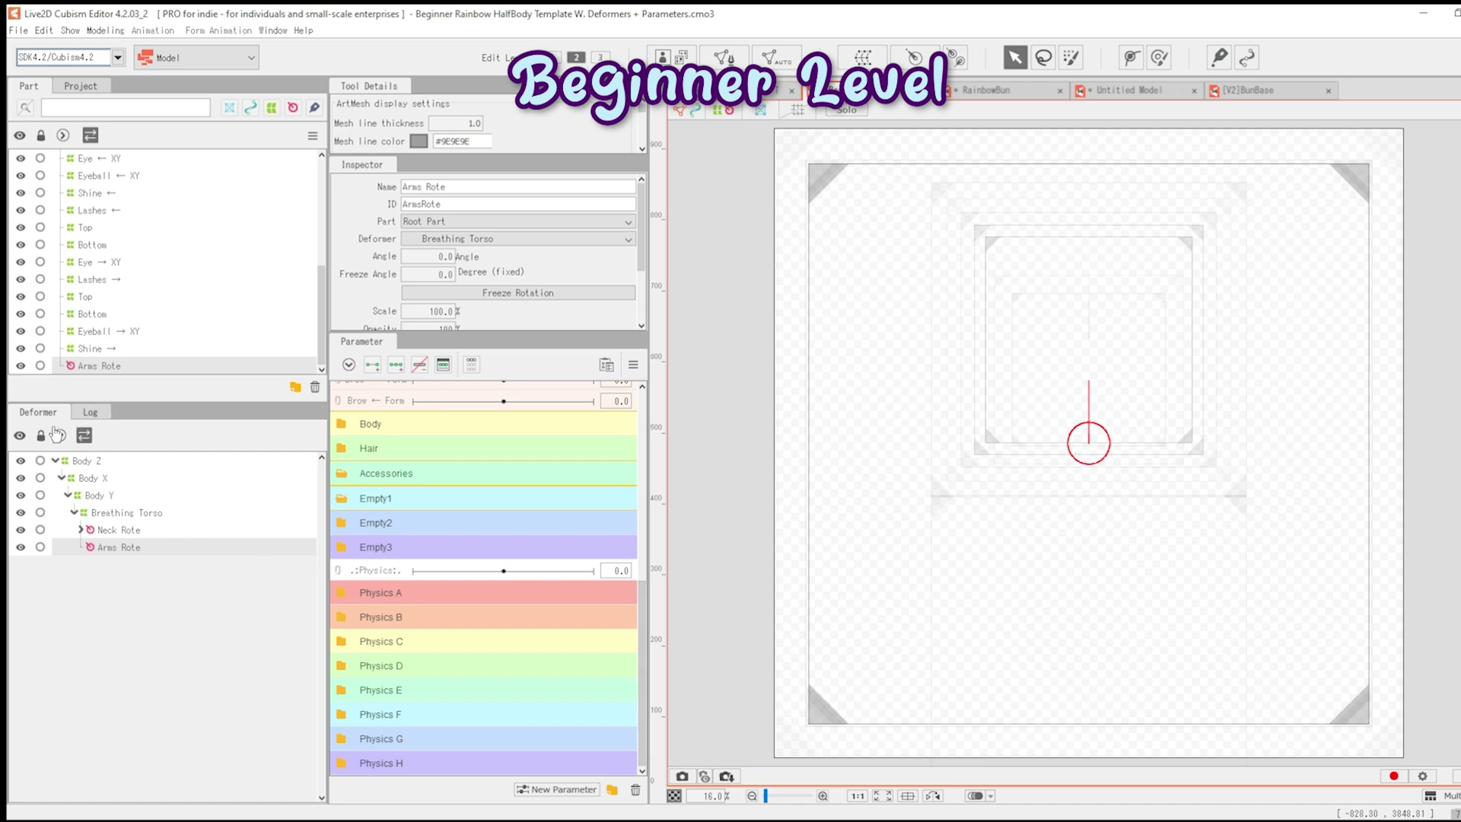
# - Expand the whole deformer hierarchy of the Beginner Rainbow HalfBody template and examine it from its root
pyautogui.click(60, 436)
pyautogui.click(59, 436)
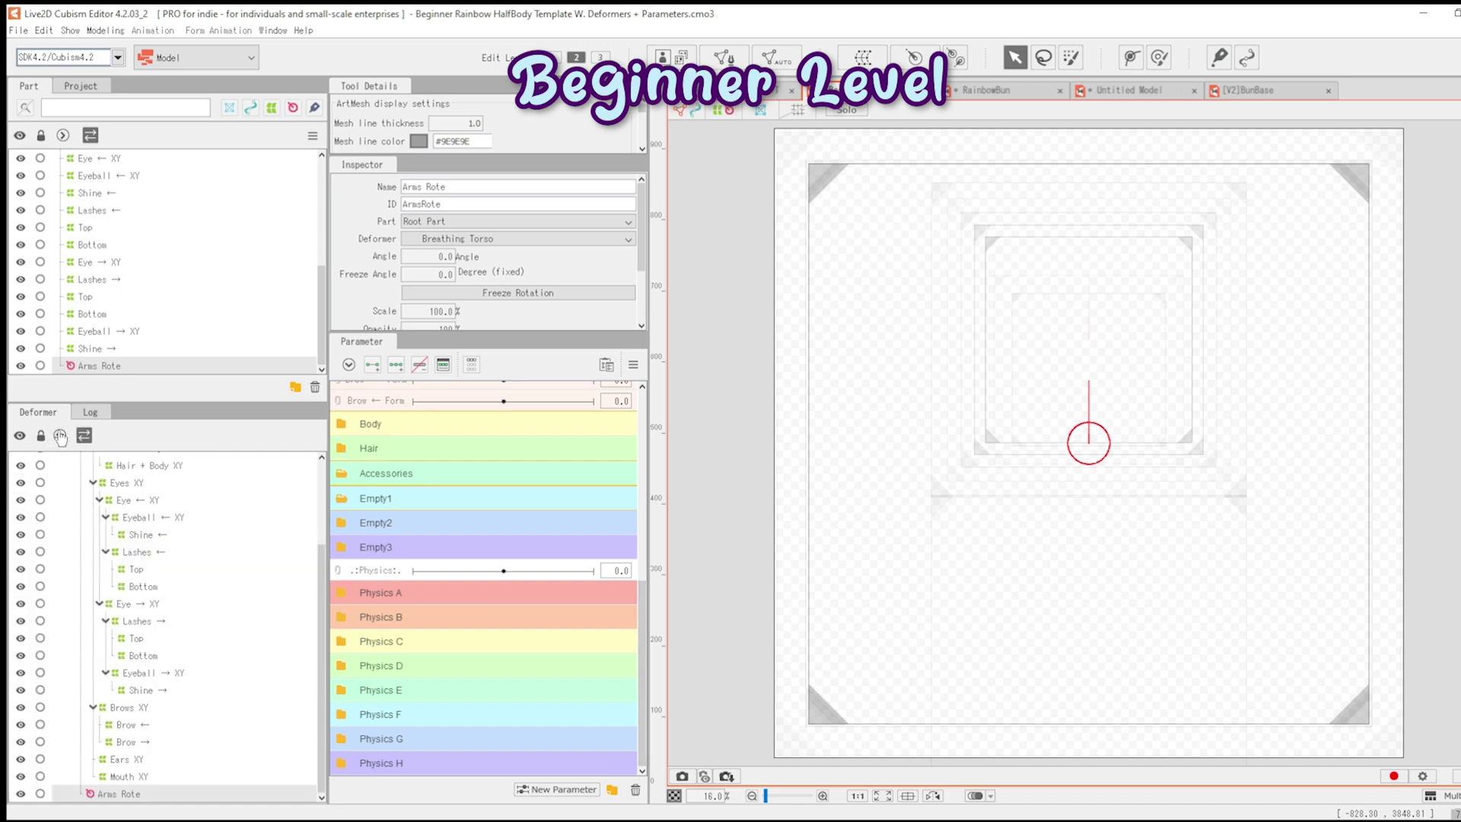
pyautogui.click(85, 436)
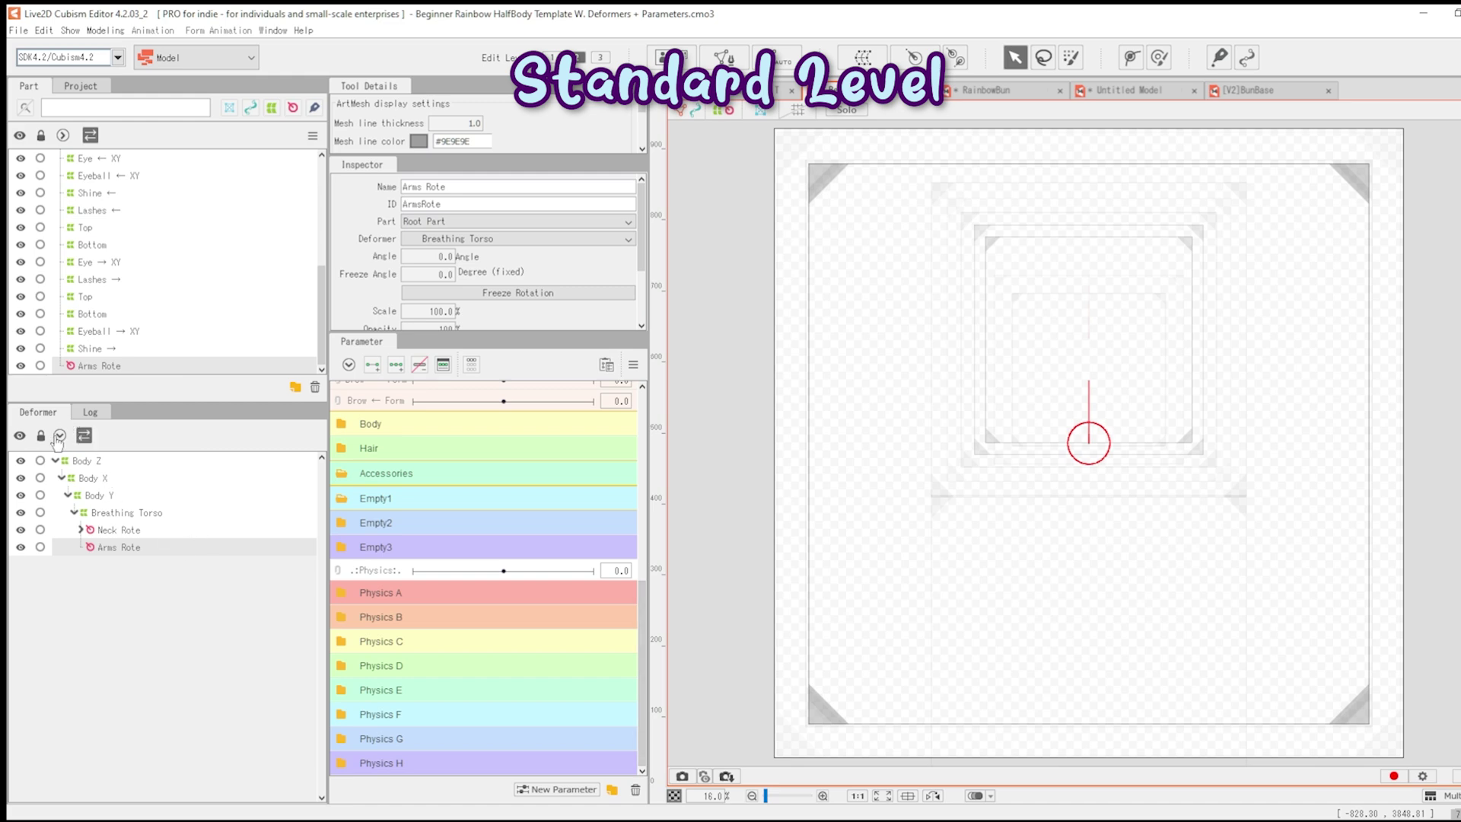
pyautogui.click(59, 436)
pyautogui.click(59, 436)
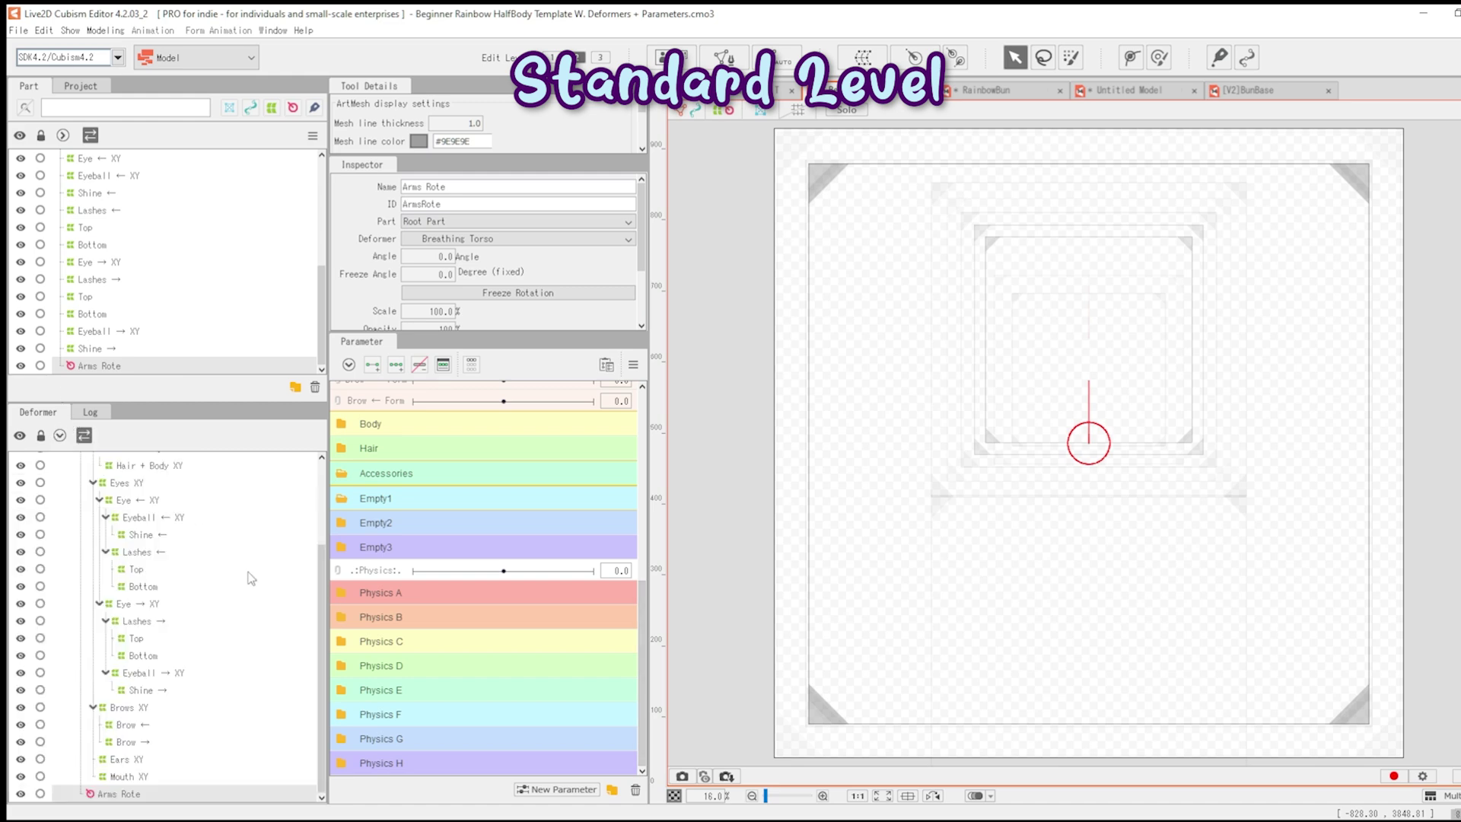
pyautogui.scroll(3, 251, 578)
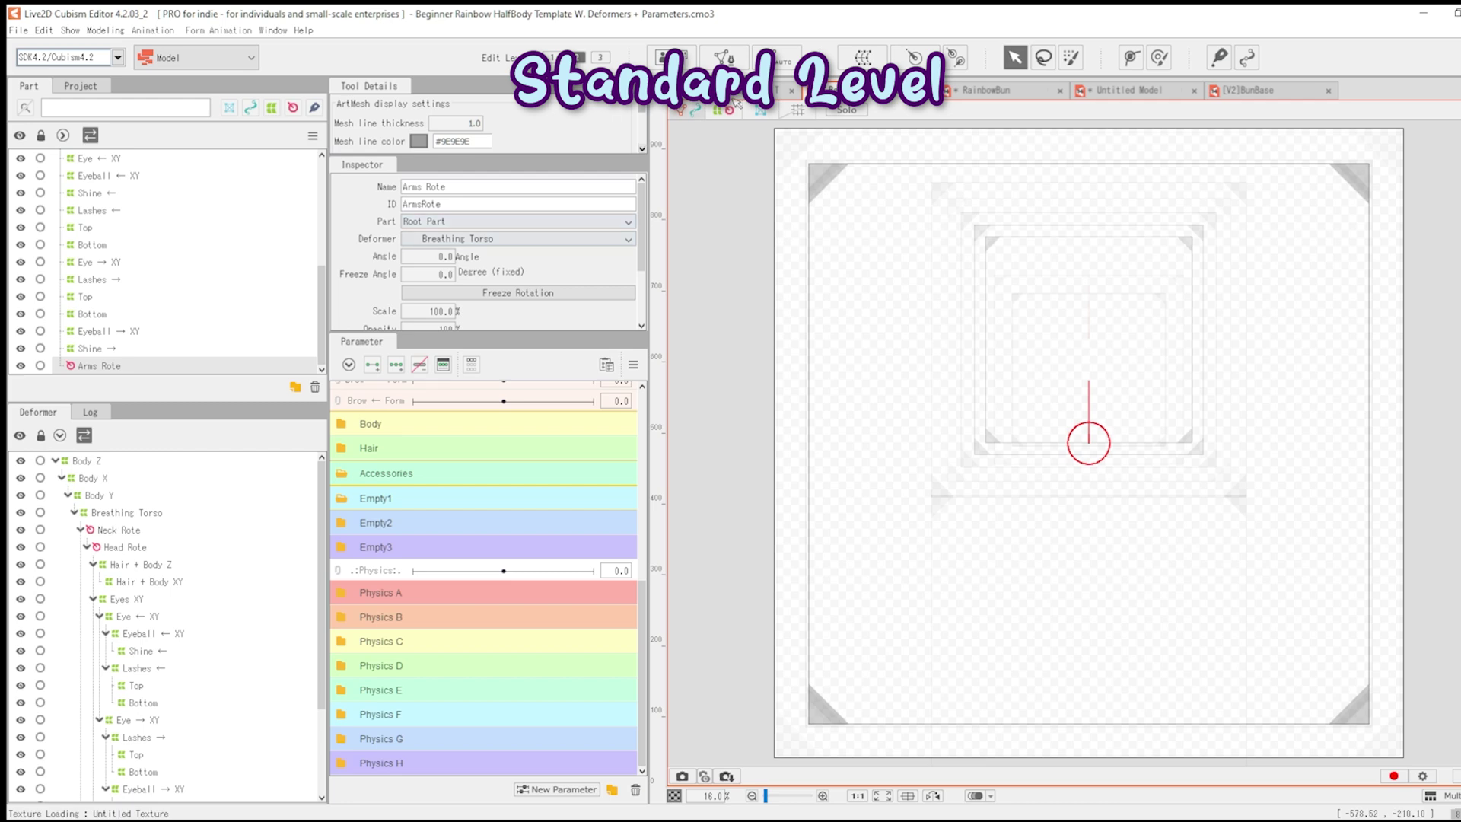
# - Switch to the No Physics, Advanced XYZ half-body template, expand its Body parameter folder and review the face and head parameters
pyautogui.click(736, 97)
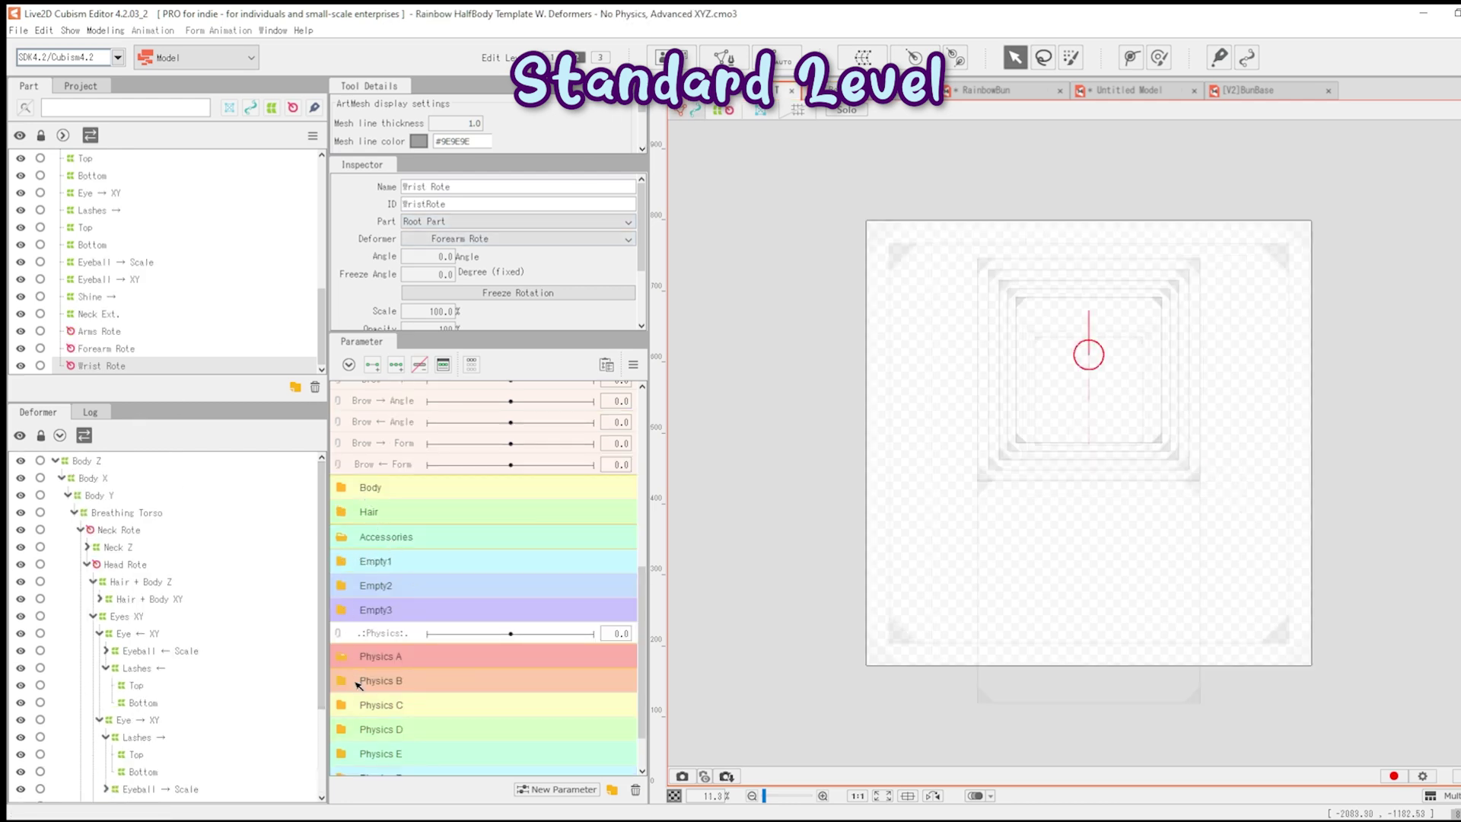
pyautogui.click(343, 491)
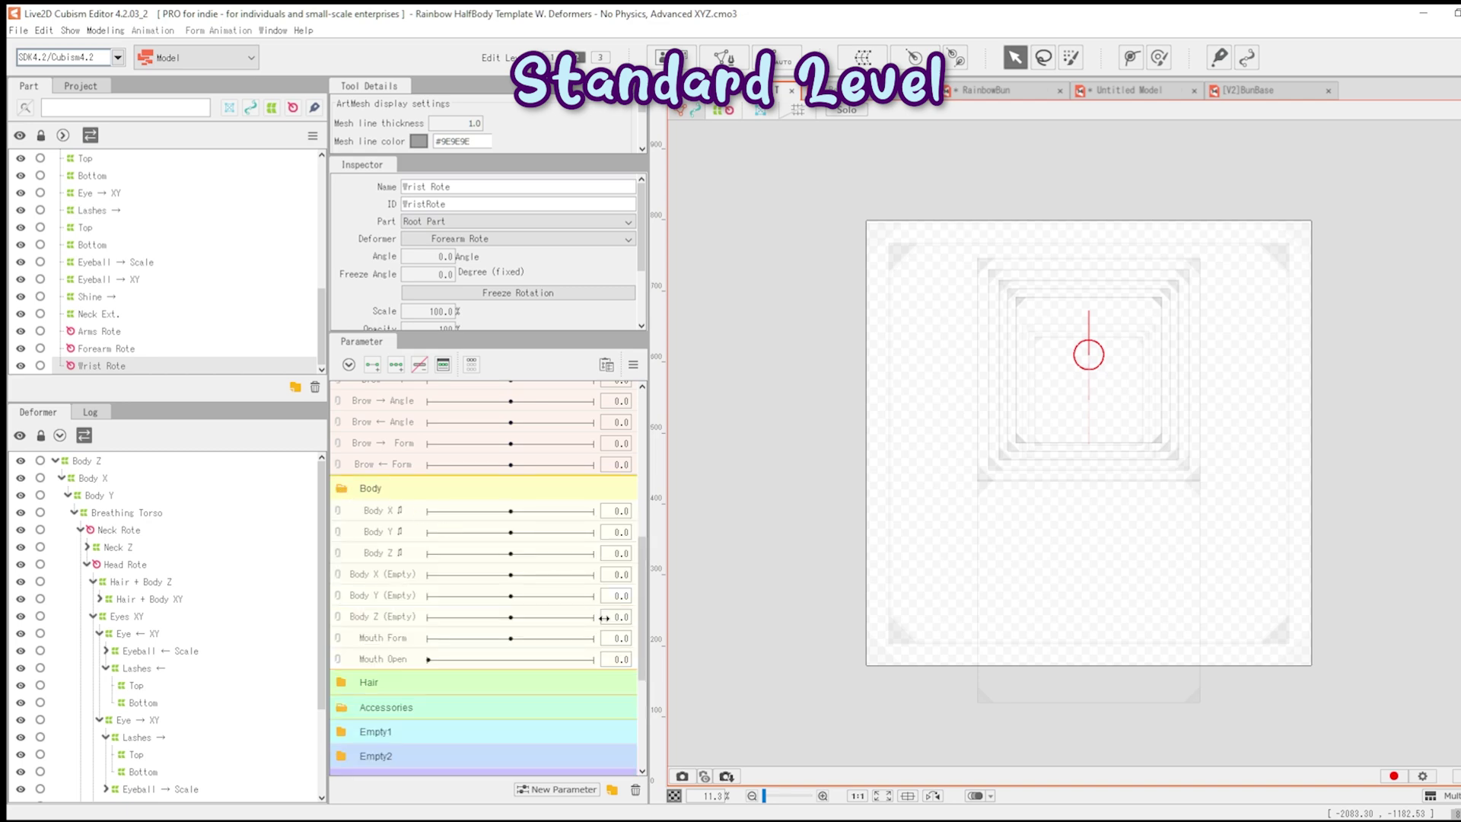
pyautogui.scroll(3, 607, 621)
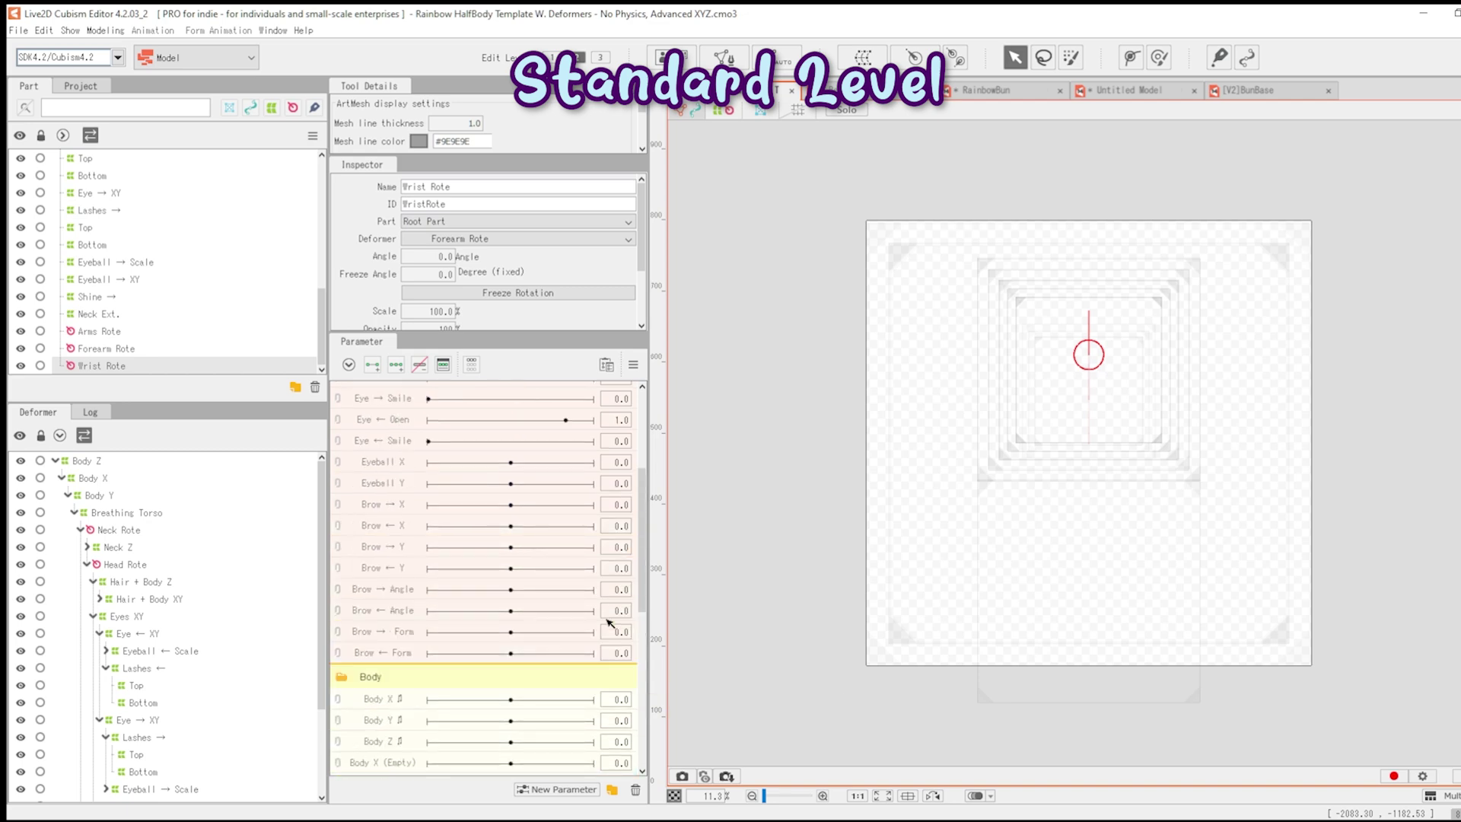
pyautogui.scroll(4, 609, 623)
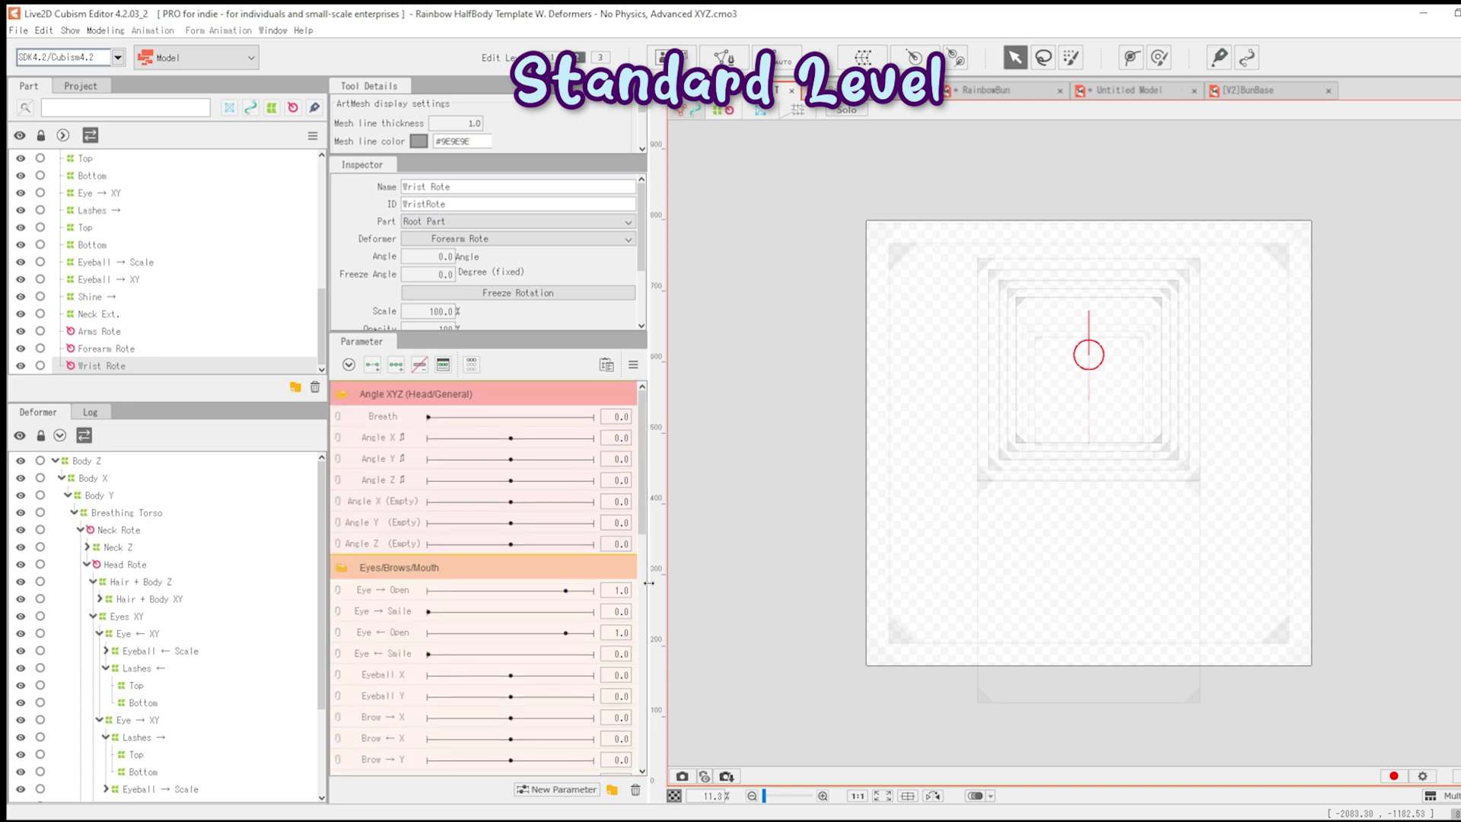
pyautogui.scroll(-1, 639, 590)
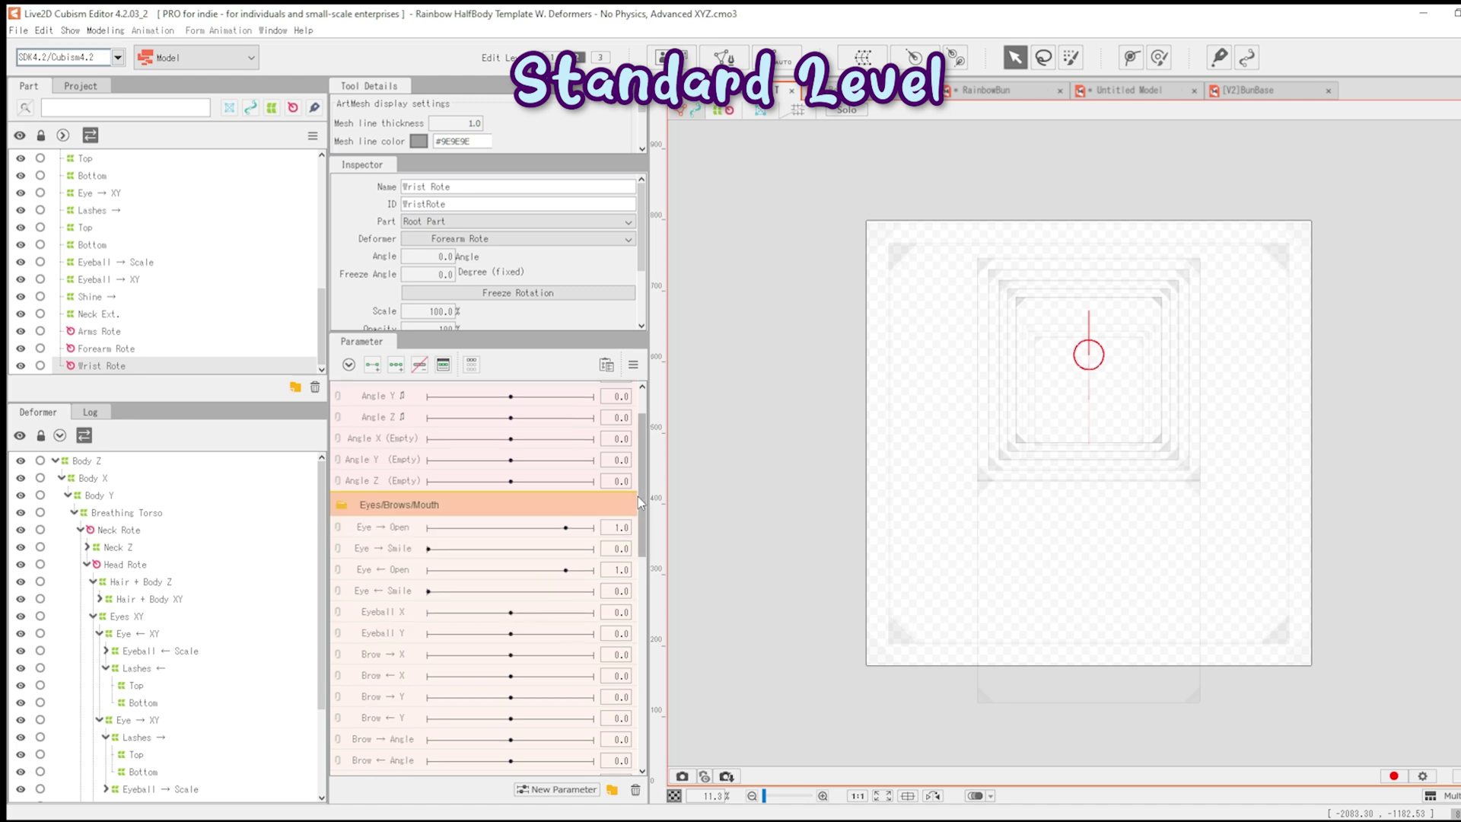
pyautogui.scroll(1, 638, 496)
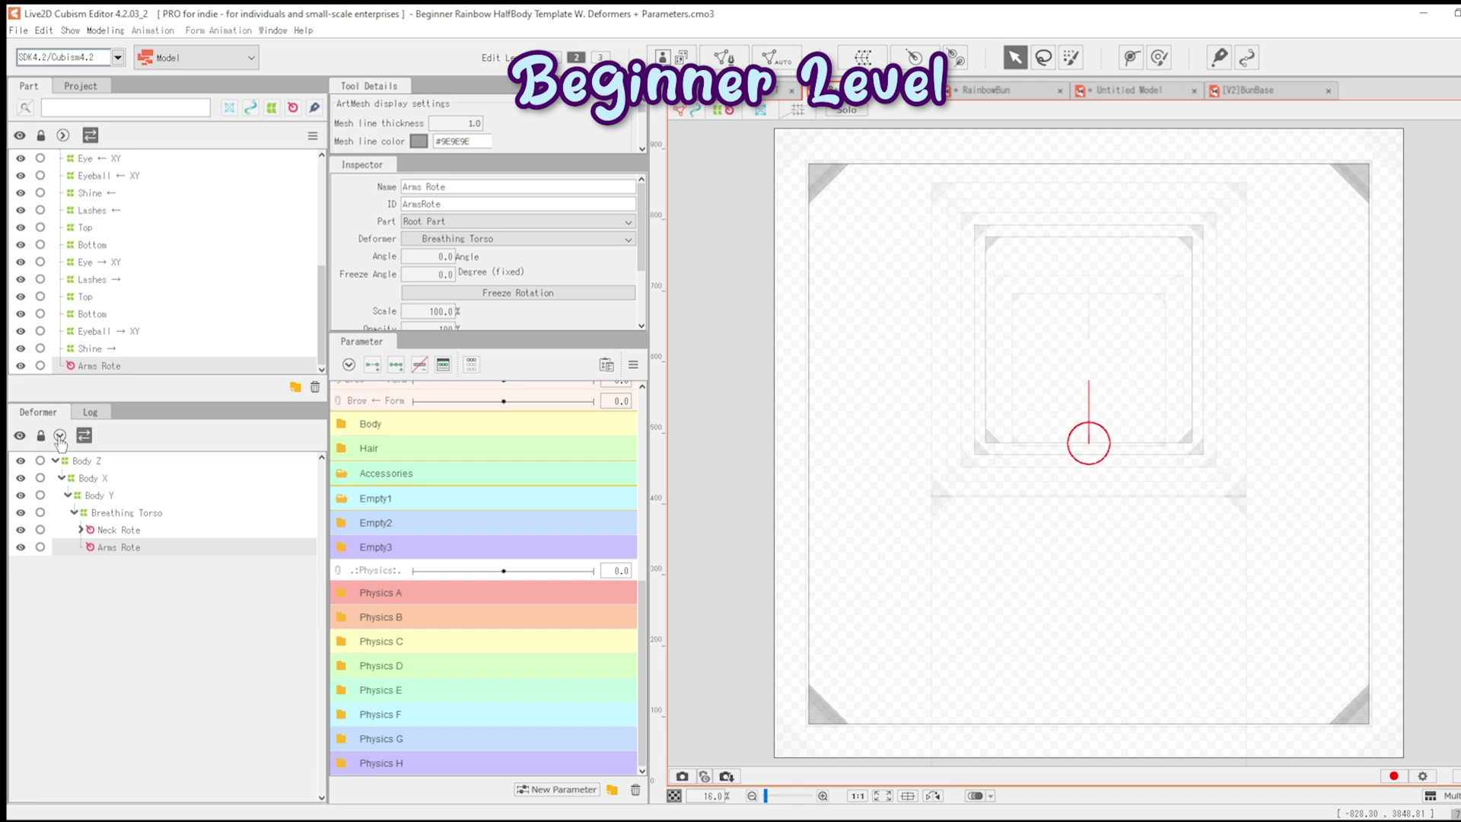
pyautogui.click(59, 437)
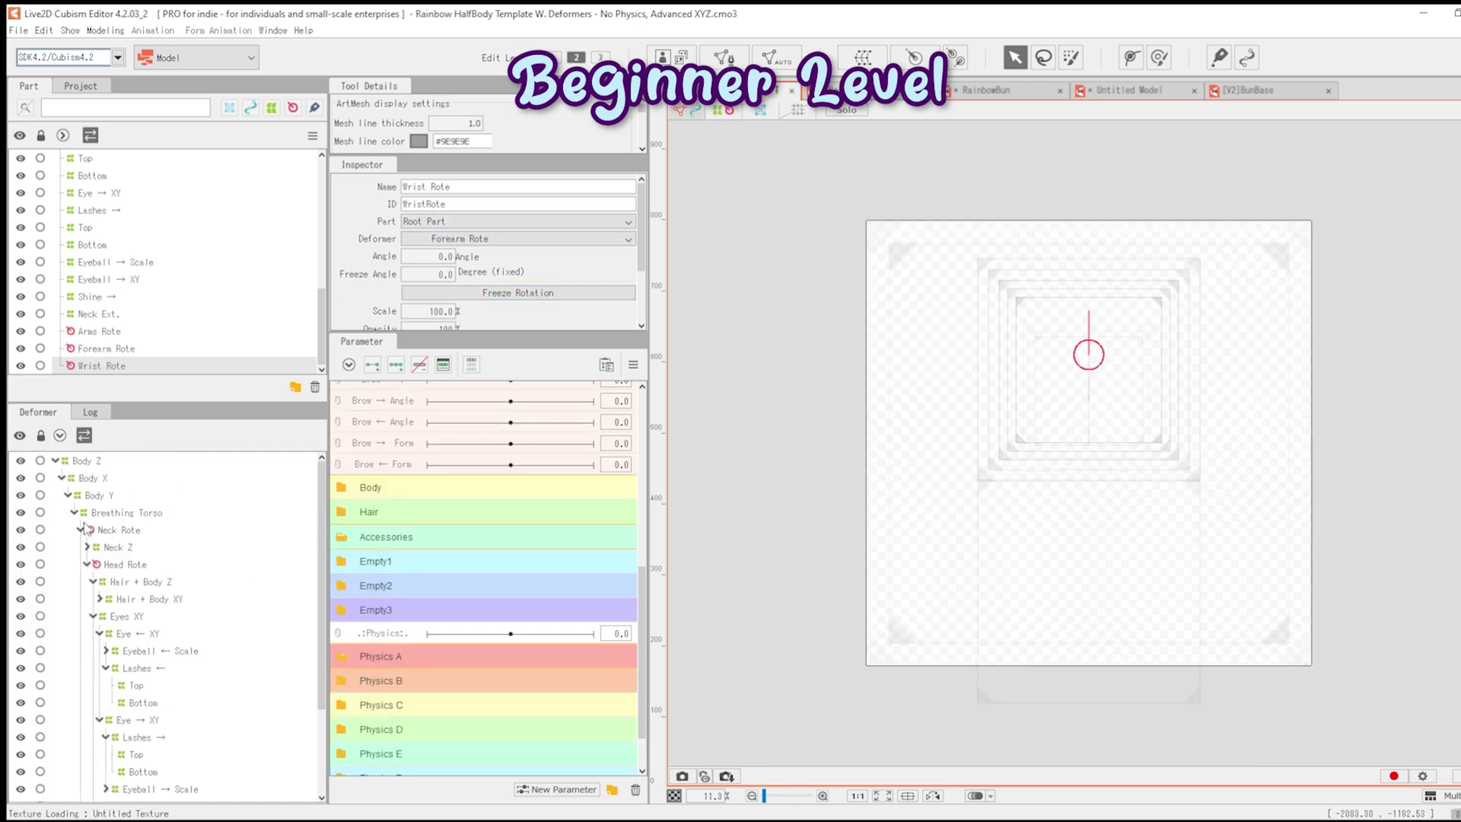
# - Start applying a template to the model with Epsilon (front) from the template library
pyautogui.click(18, 31)
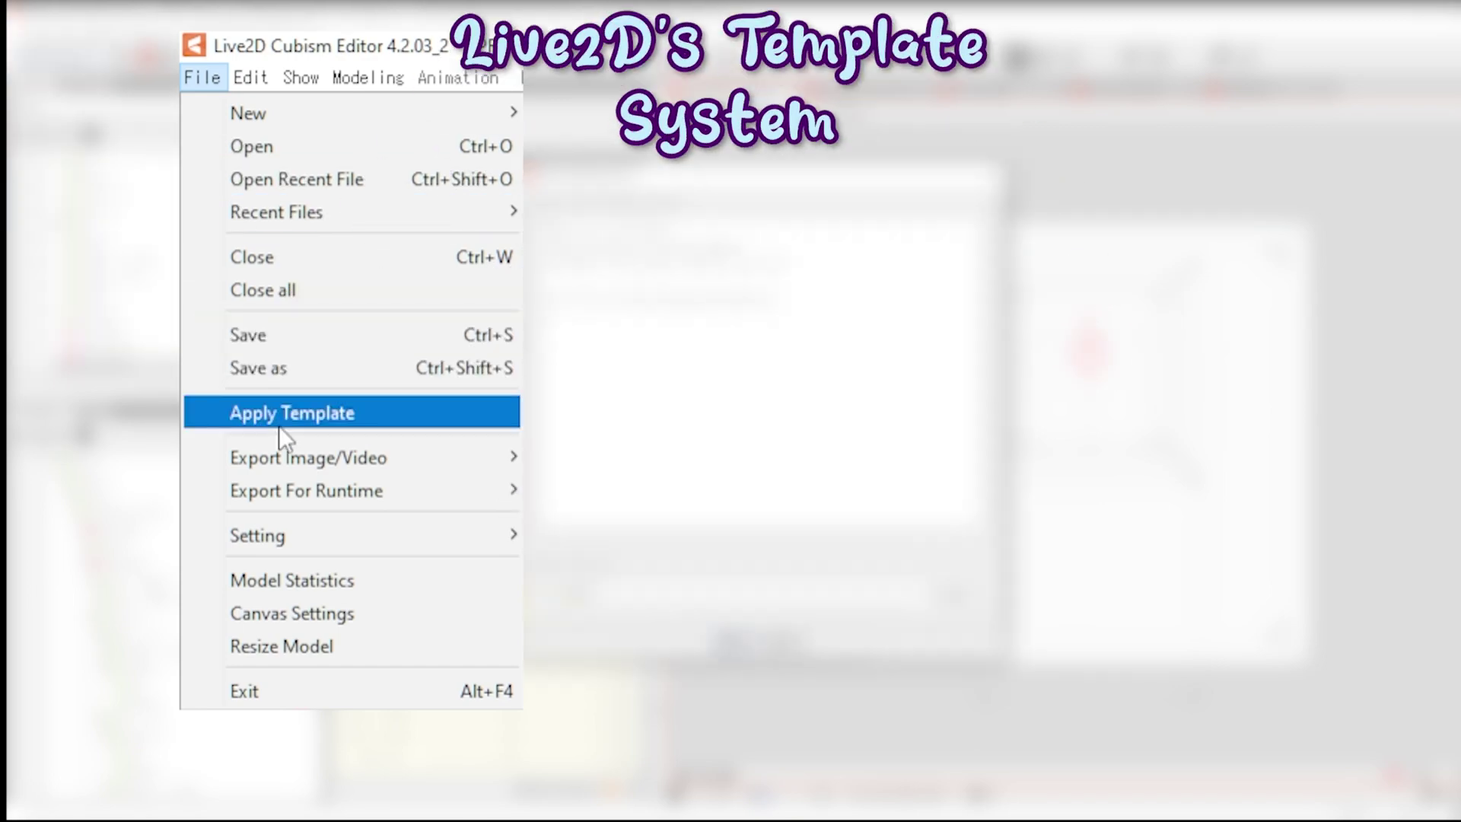
pyautogui.click(279, 426)
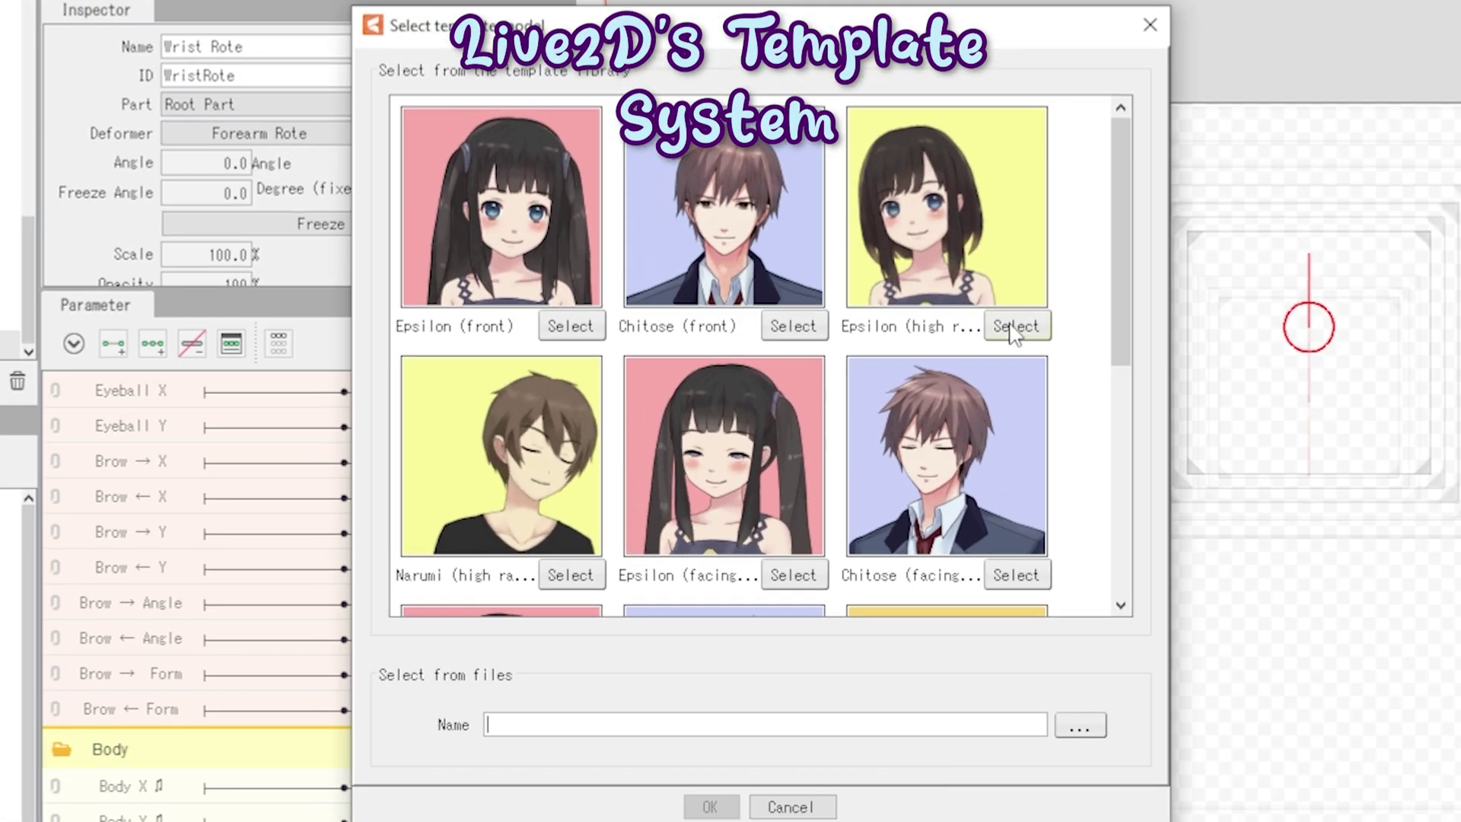
pyautogui.click(578, 328)
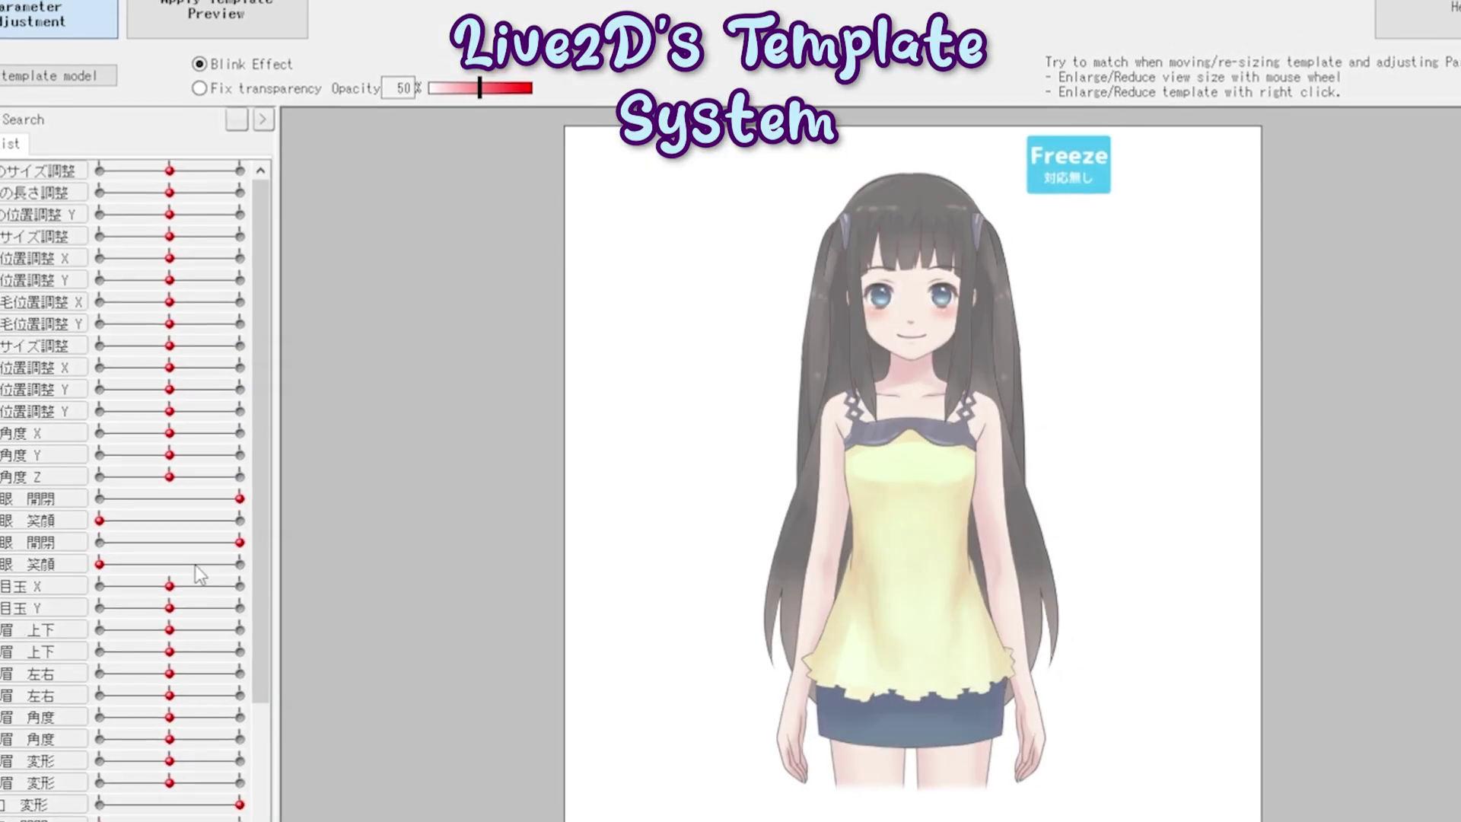
# - Try out the Epsilon template's head angle, mouth and body rotation parameters in the layout adjustment view
pyautogui.moveTo(160, 574); pyautogui.dragTo(134, 563)
pyautogui.moveTo(201, 414); pyautogui.dragTo(211, 419)
pyautogui.scroll(-3, 180, 674)
pyautogui.moveTo(184, 601); pyautogui.dragTo(301, 655)
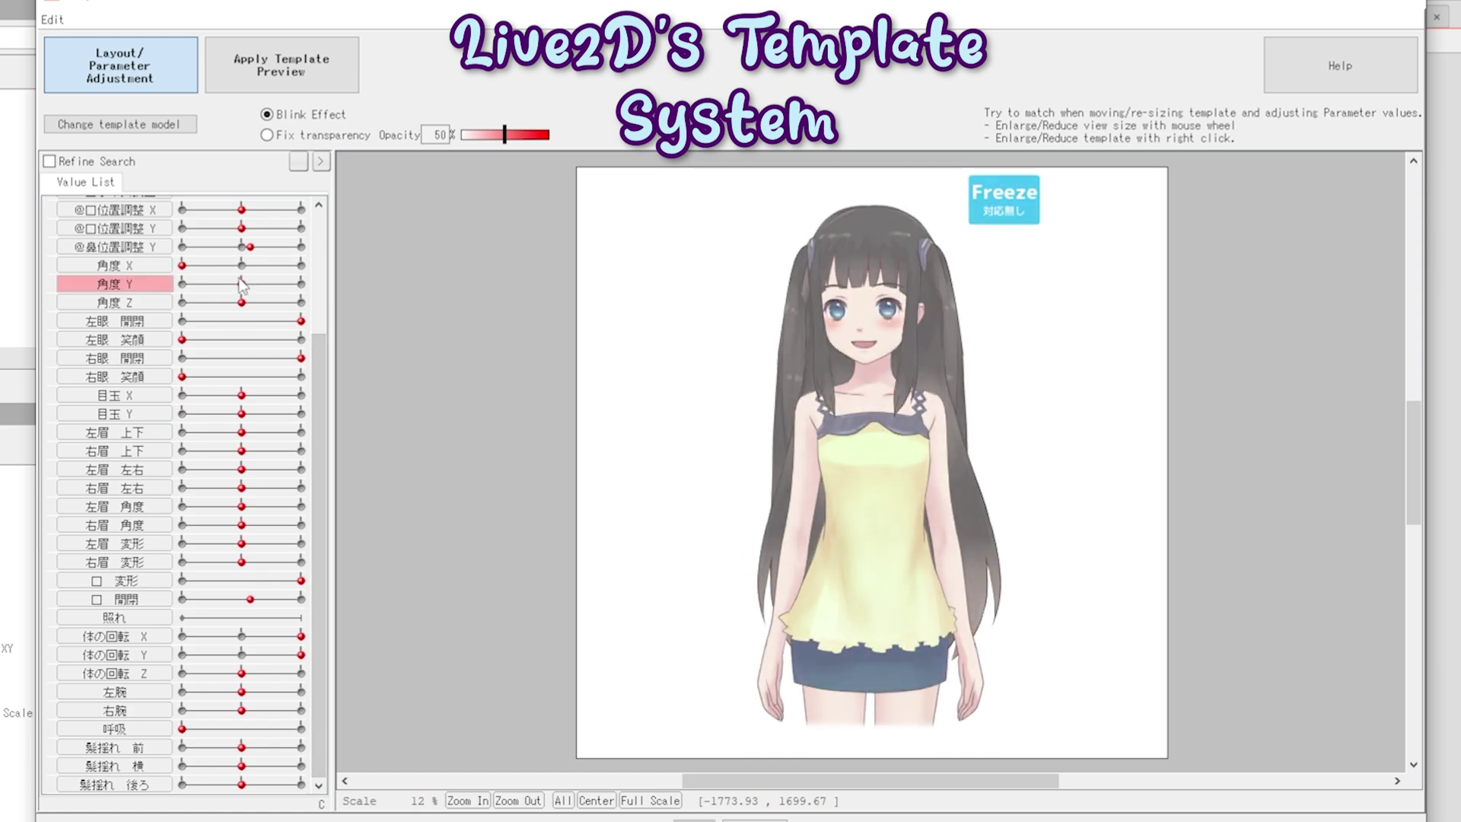
pyautogui.moveTo(242, 265); pyautogui.dragTo(301, 265)
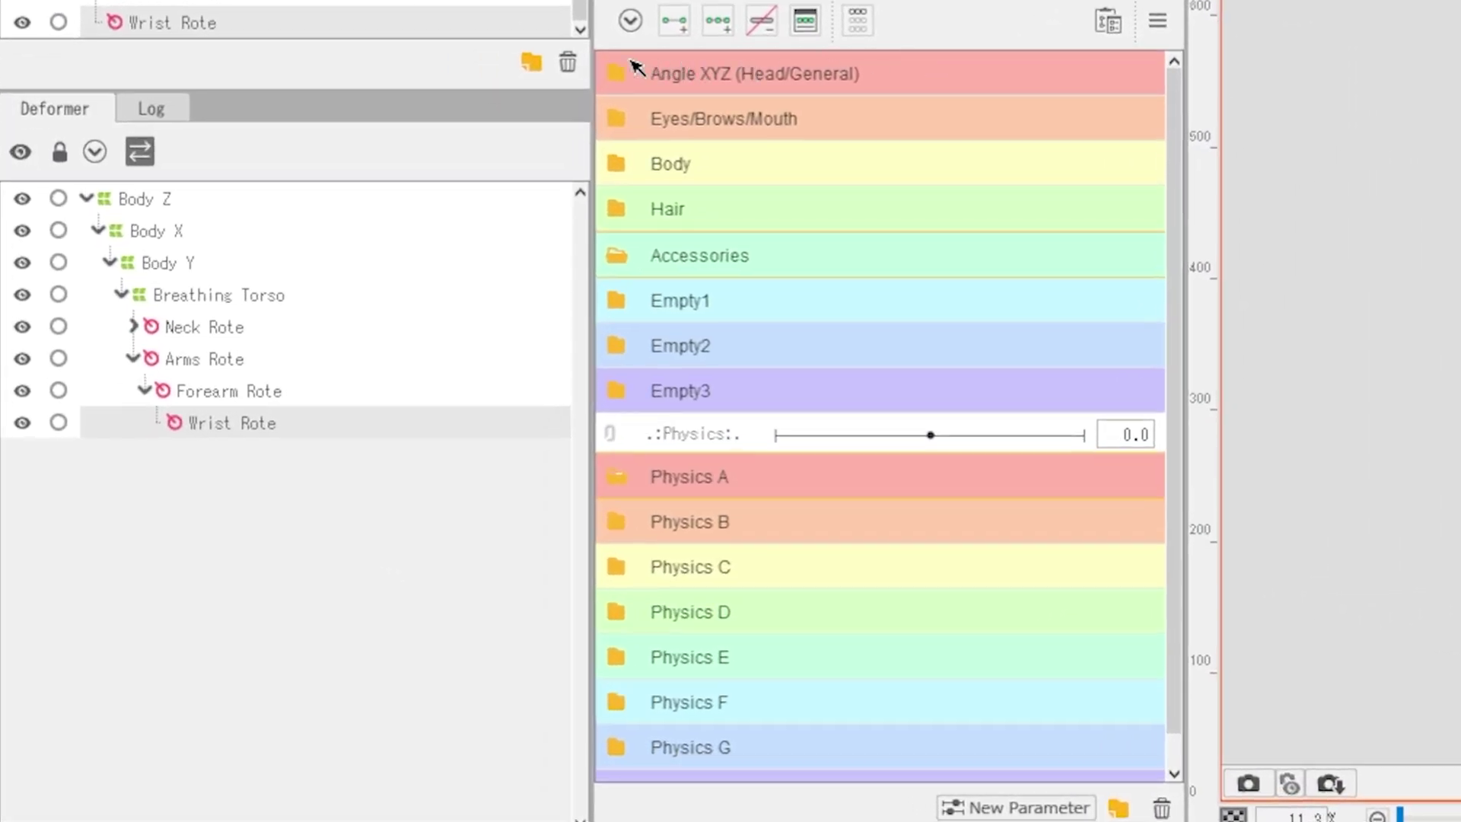
# - Expand the Angle XYZ (Head/General) and Eyes/Brows/Mouth parameter folders of the rainbow template
pyautogui.click(615, 75)
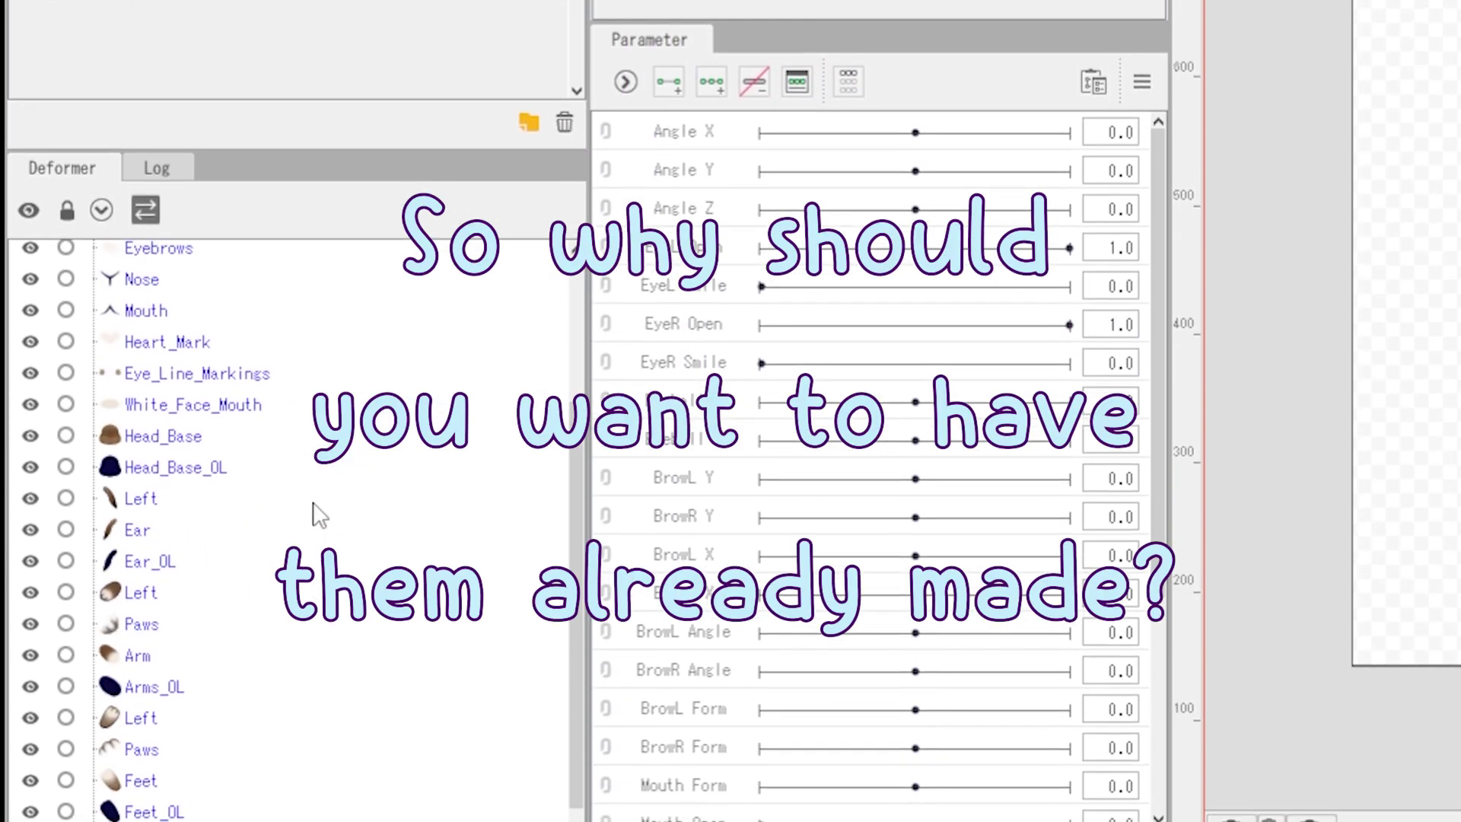
pyautogui.scroll(-1, 313, 503)
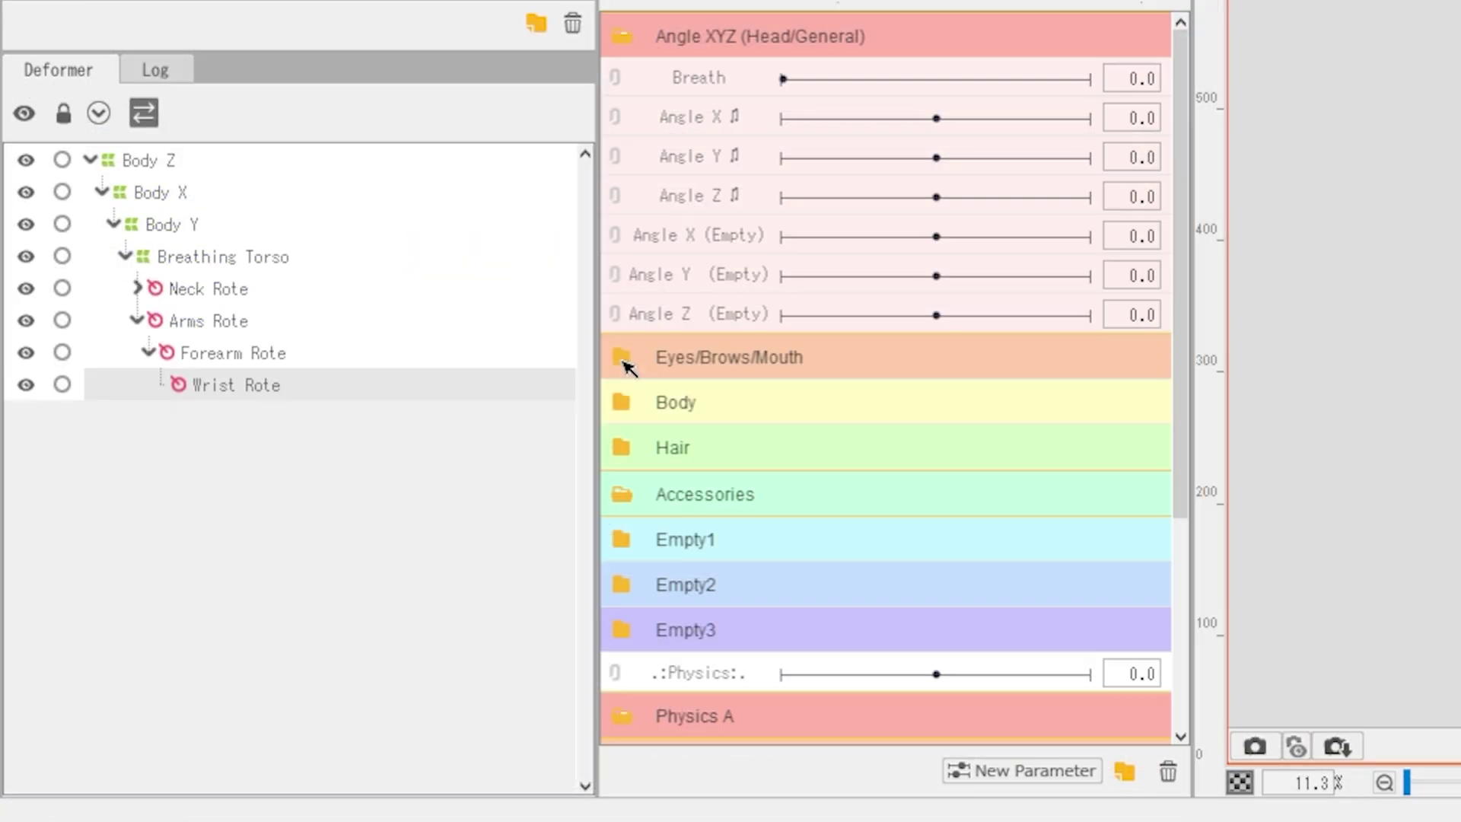
pyautogui.click(622, 361)
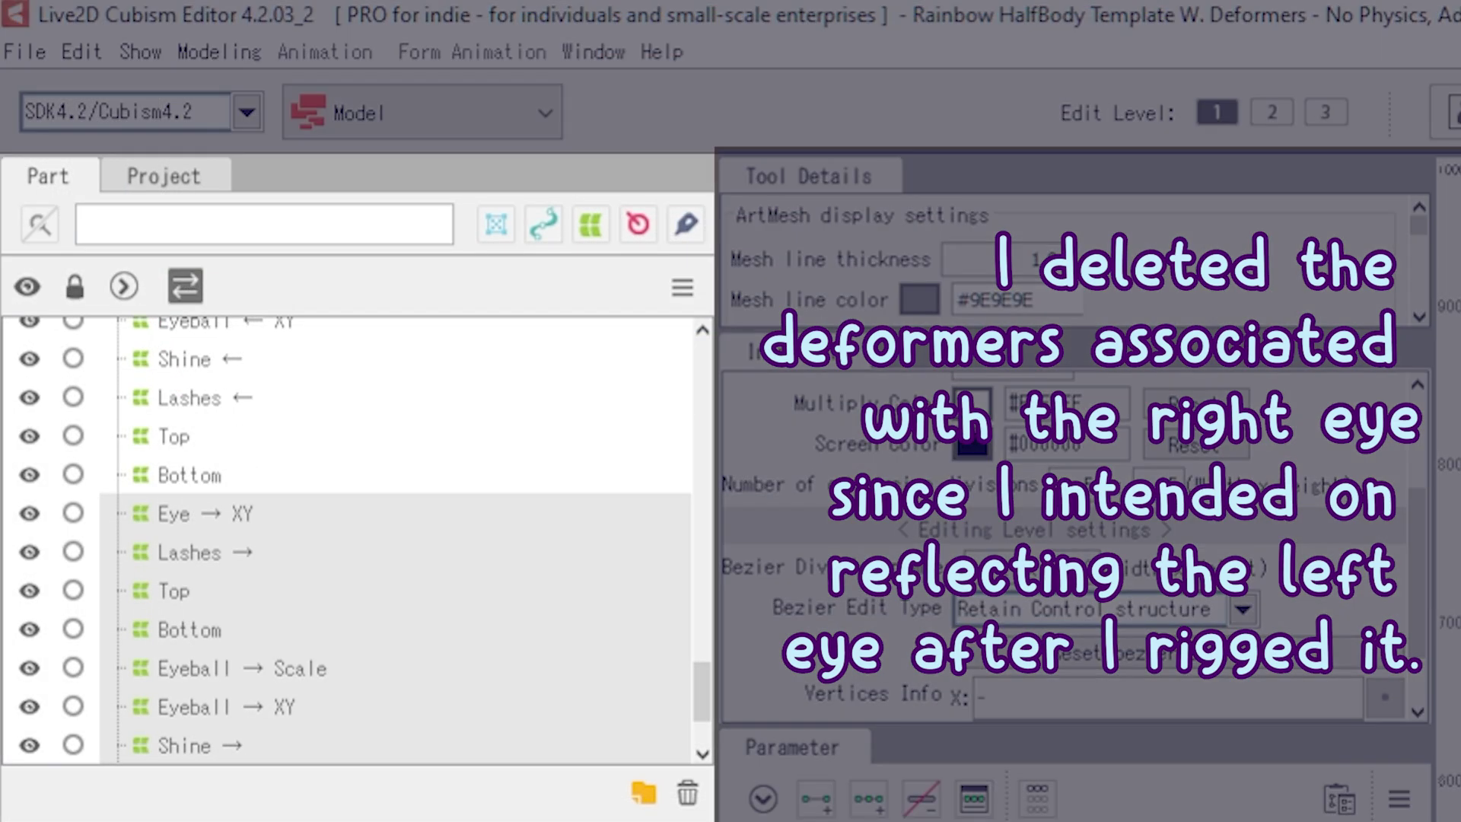
# - Delete the selected right-eye deformers, from Eye → XY through Shine →
pyautogui.click(689, 795)
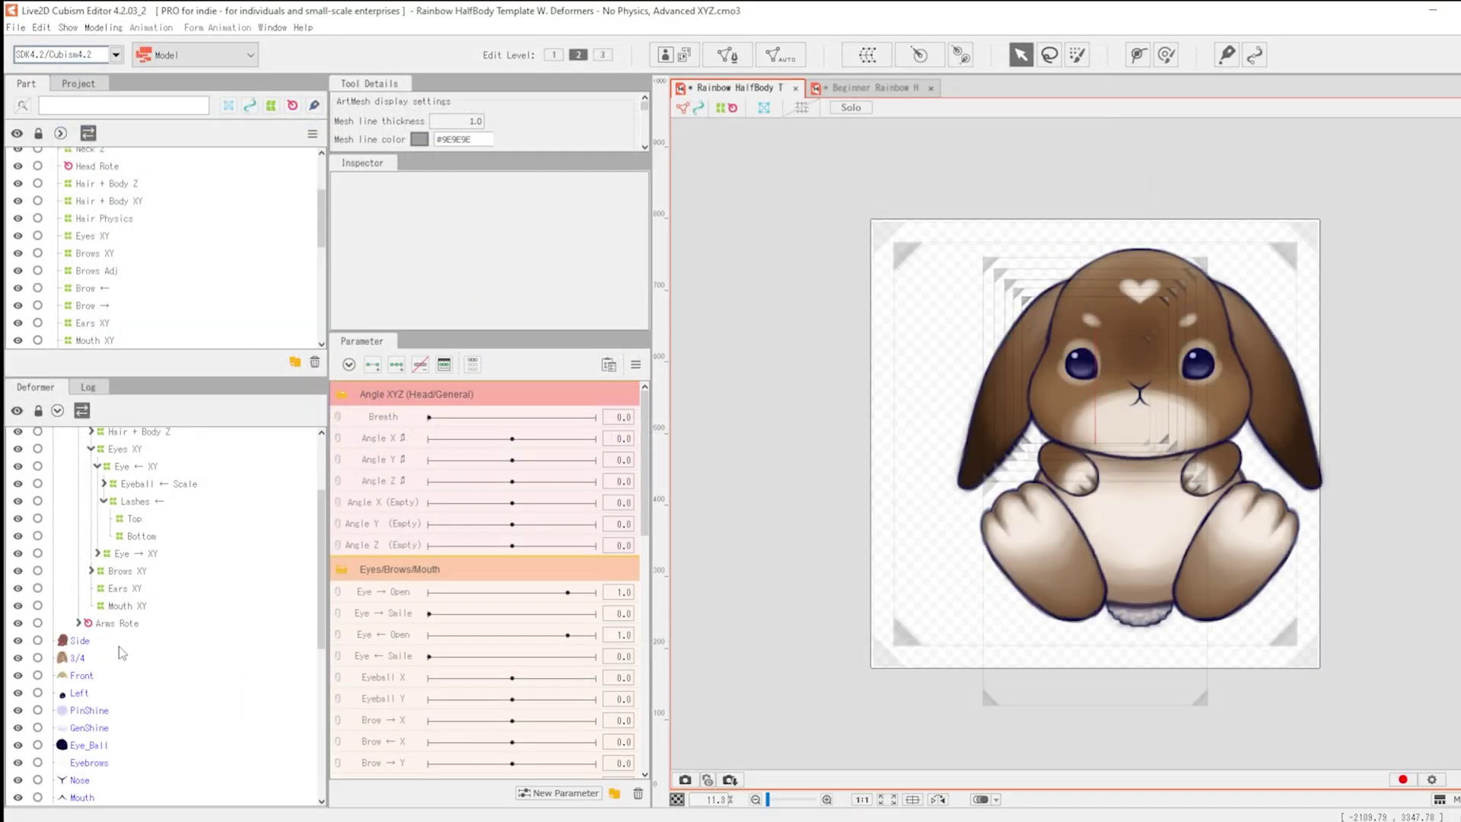
# - Select all the bunny's parts and create a rotation deformer named Move as their parent
pyautogui.click(104, 693)
pyautogui.scroll(-7, 104, 696)
pyautogui.keyDown('shift'); pyautogui.click(105, 797); pyautogui.keyUp('shift')
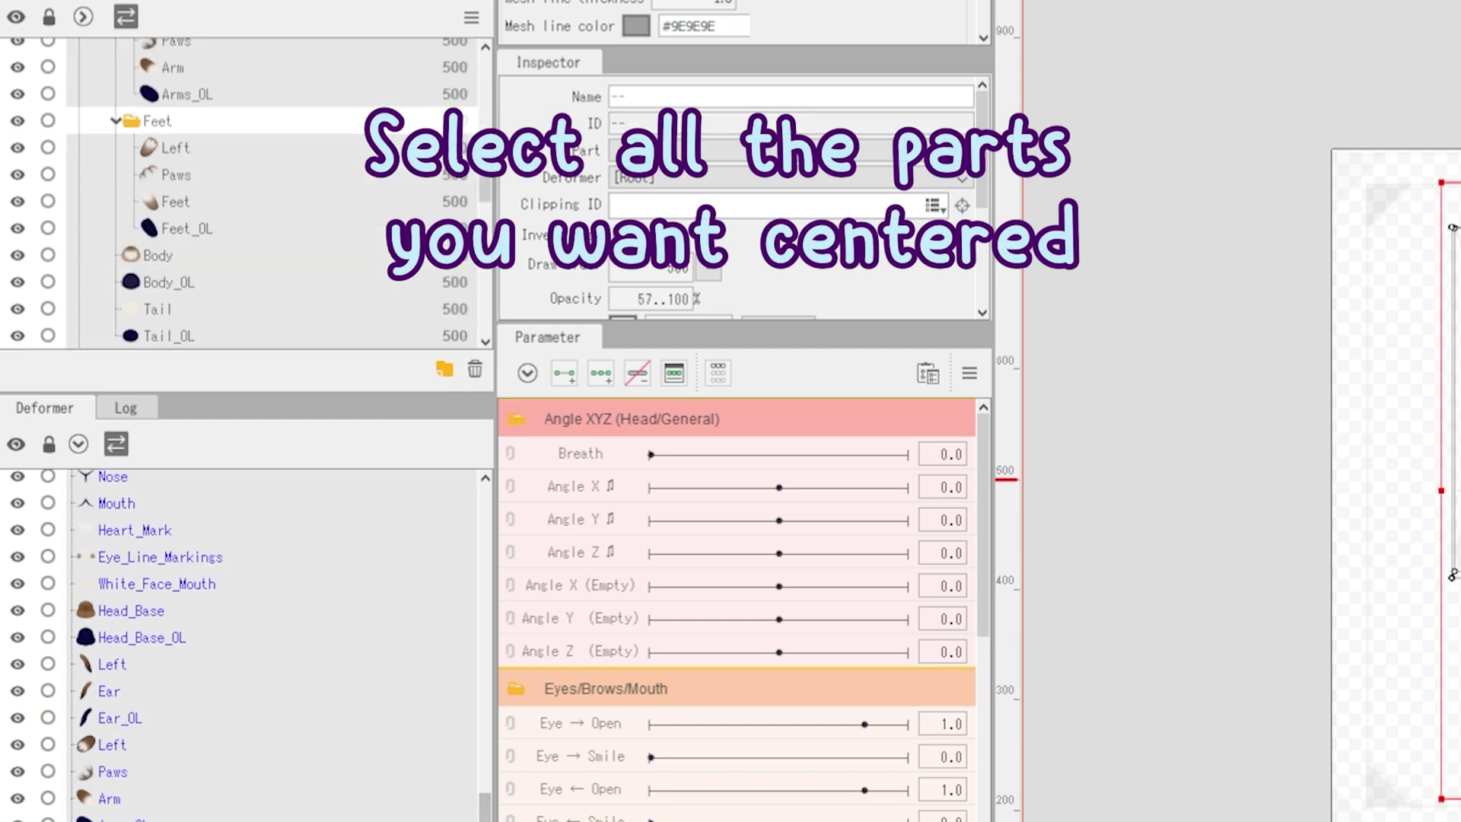
pyautogui.click(1085, 76)
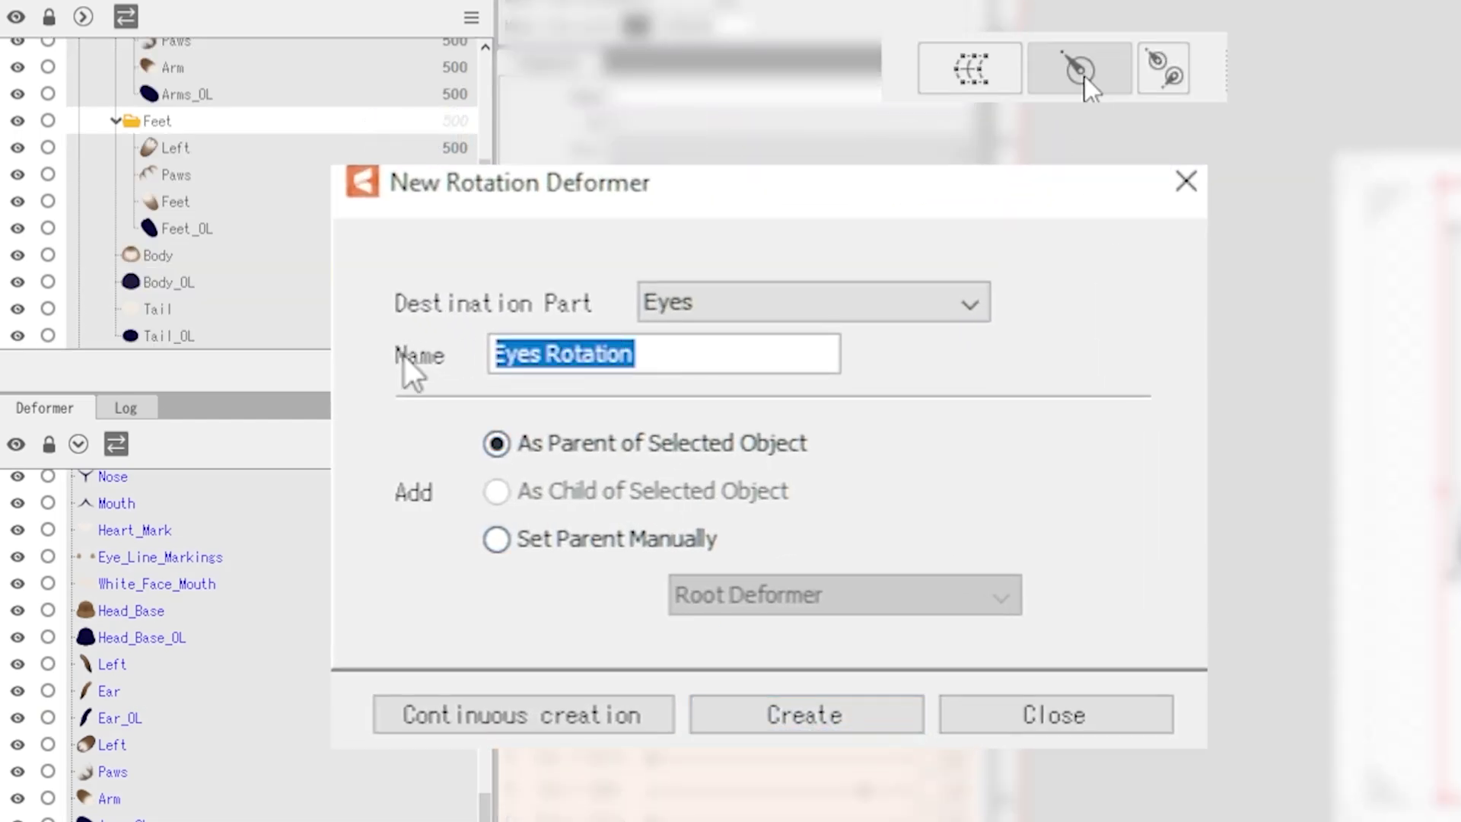
pyautogui.click(813, 721)
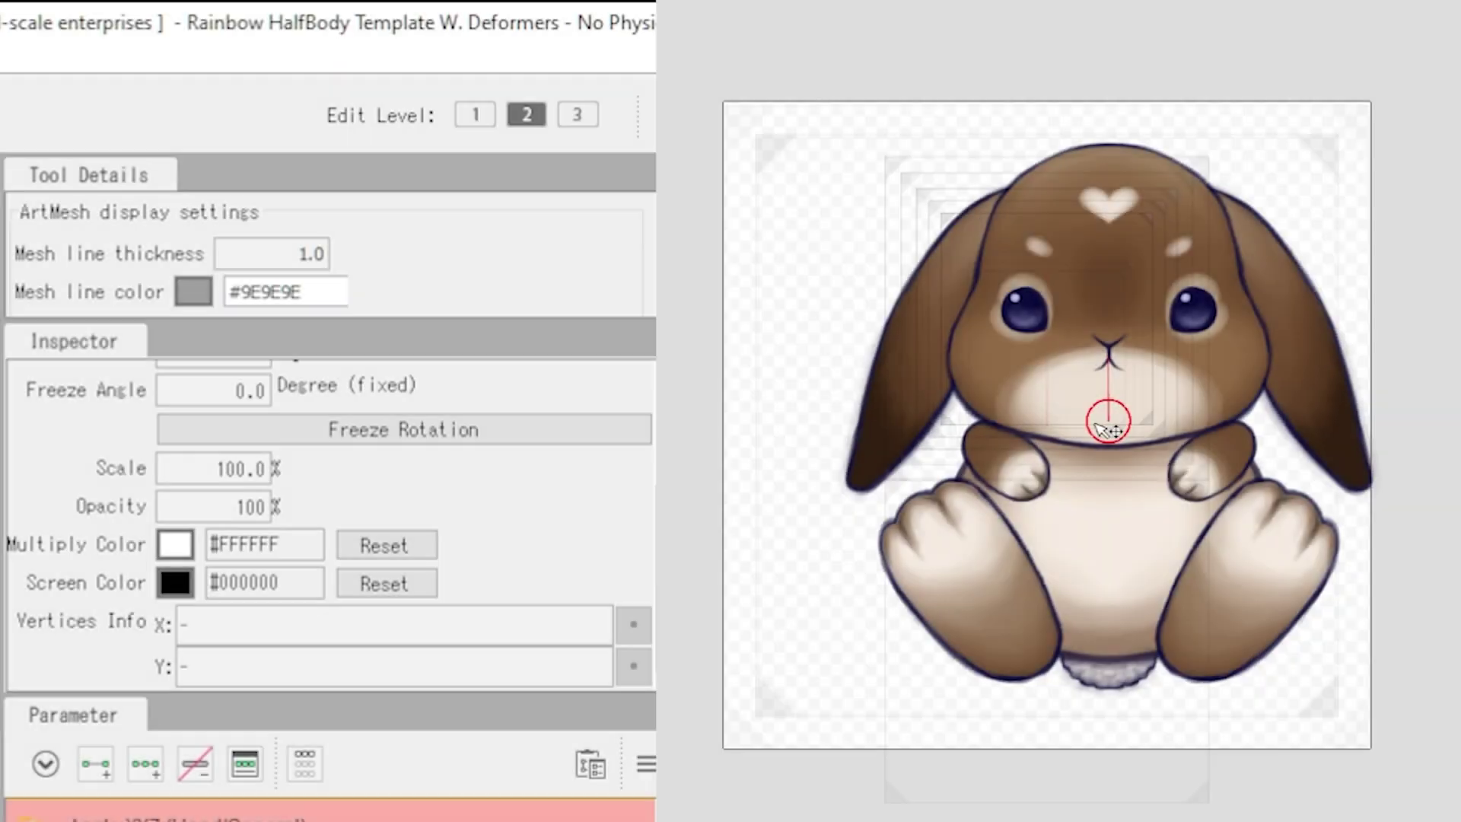
# - Reposition the Move rotation deformer and enter the canvas centre as its X coordinate to centre the bunny horizontally
pyautogui.moveTo(1096, 424); pyautogui.dragTo(1057, 423)
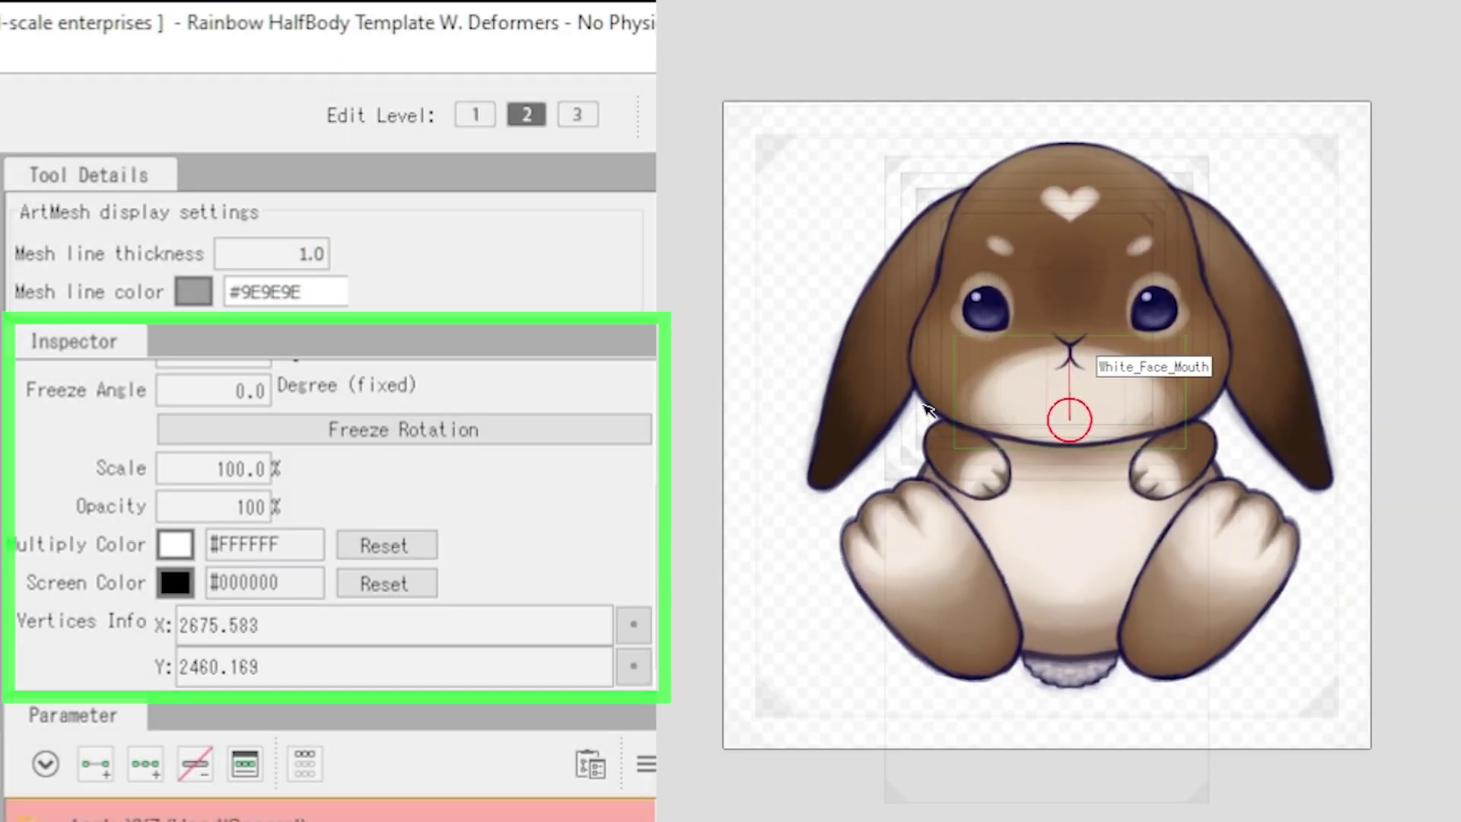
pyautogui.click(290, 623)
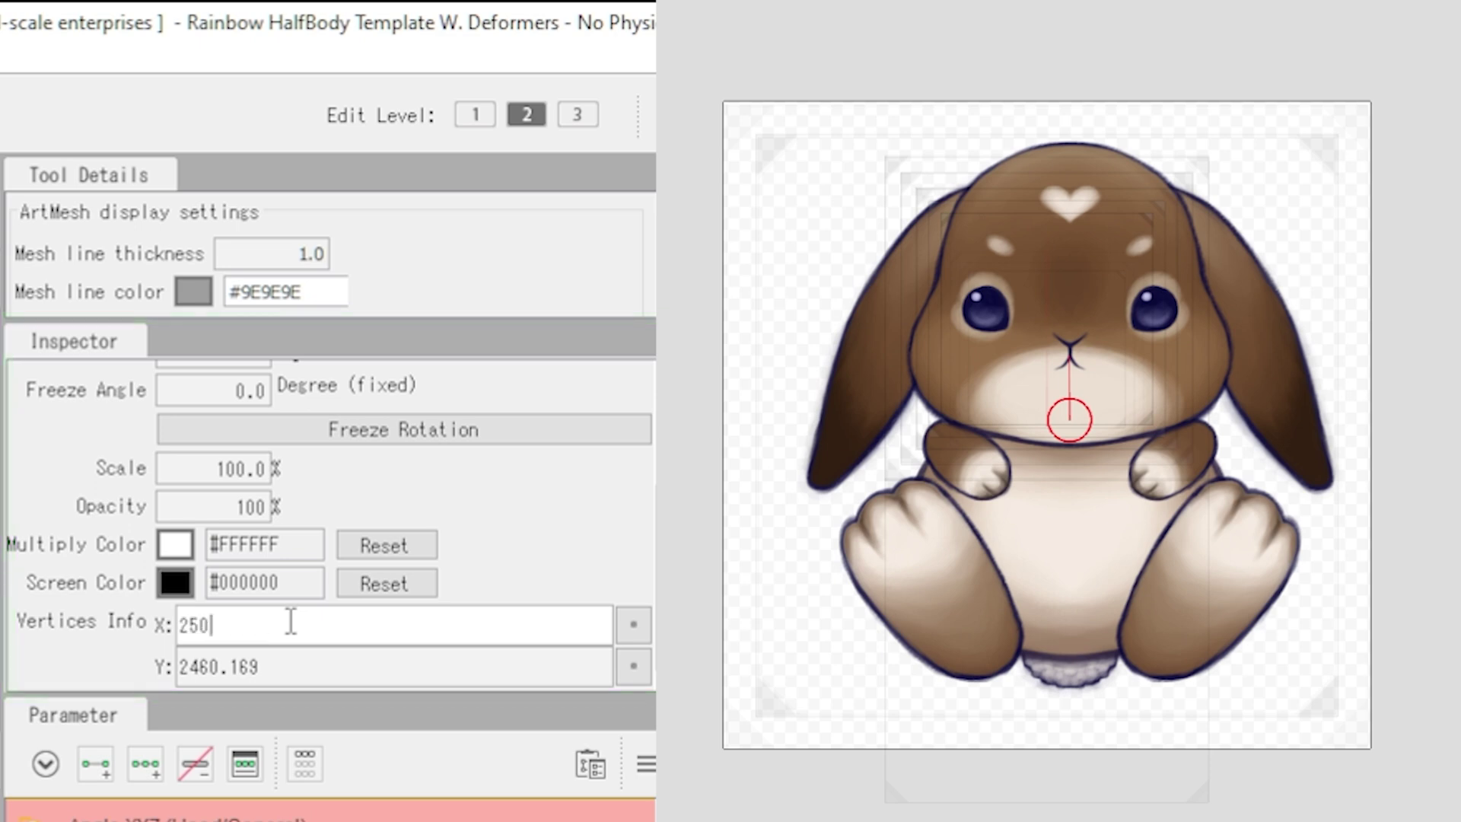
pyautogui.press('Return')
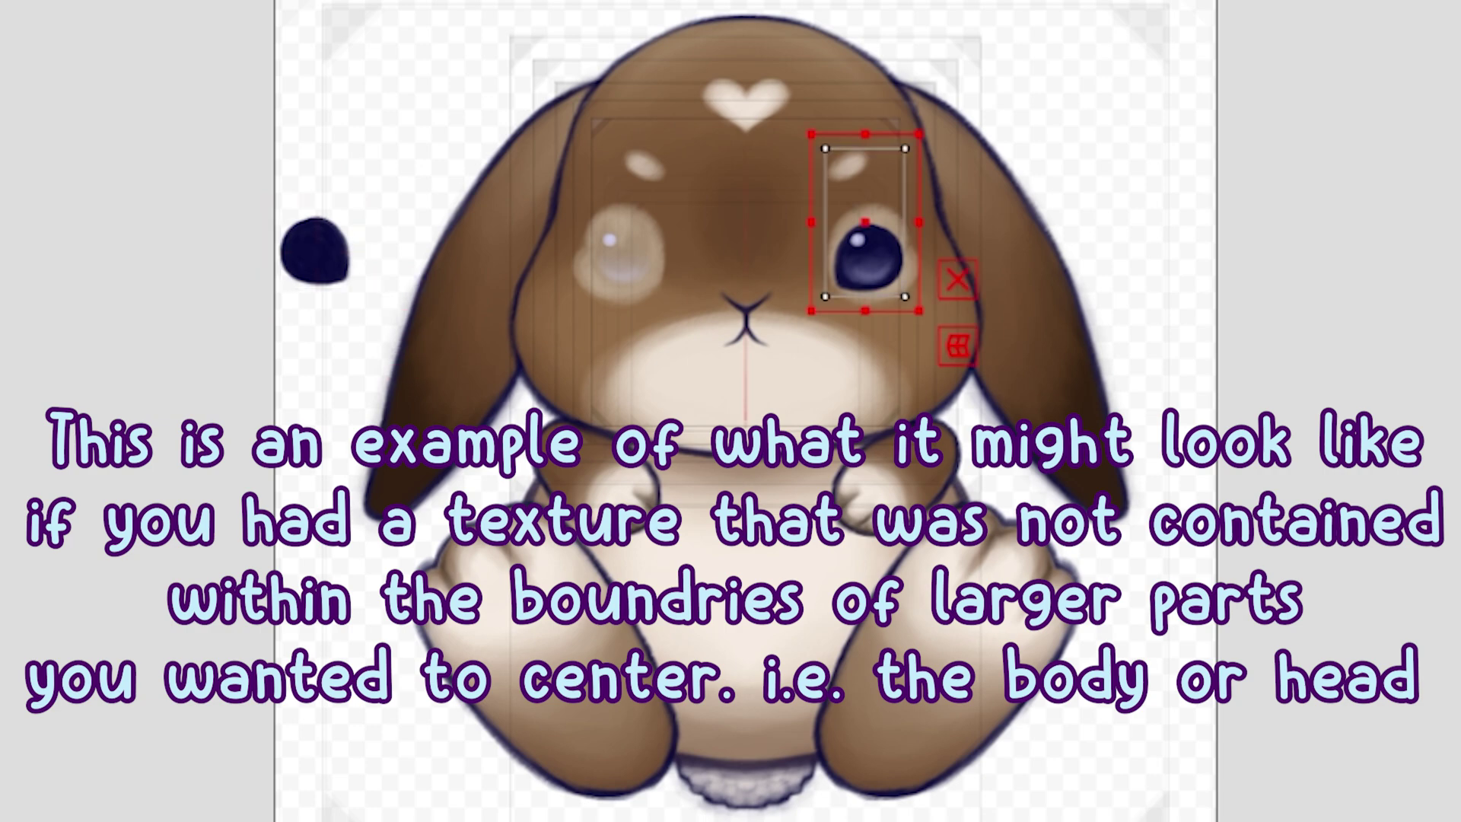
# - Select all parts of the example with the stray eyeball texture and try to centre them with their rotation deformer
pyautogui.hotkey('ctrl', 'a')
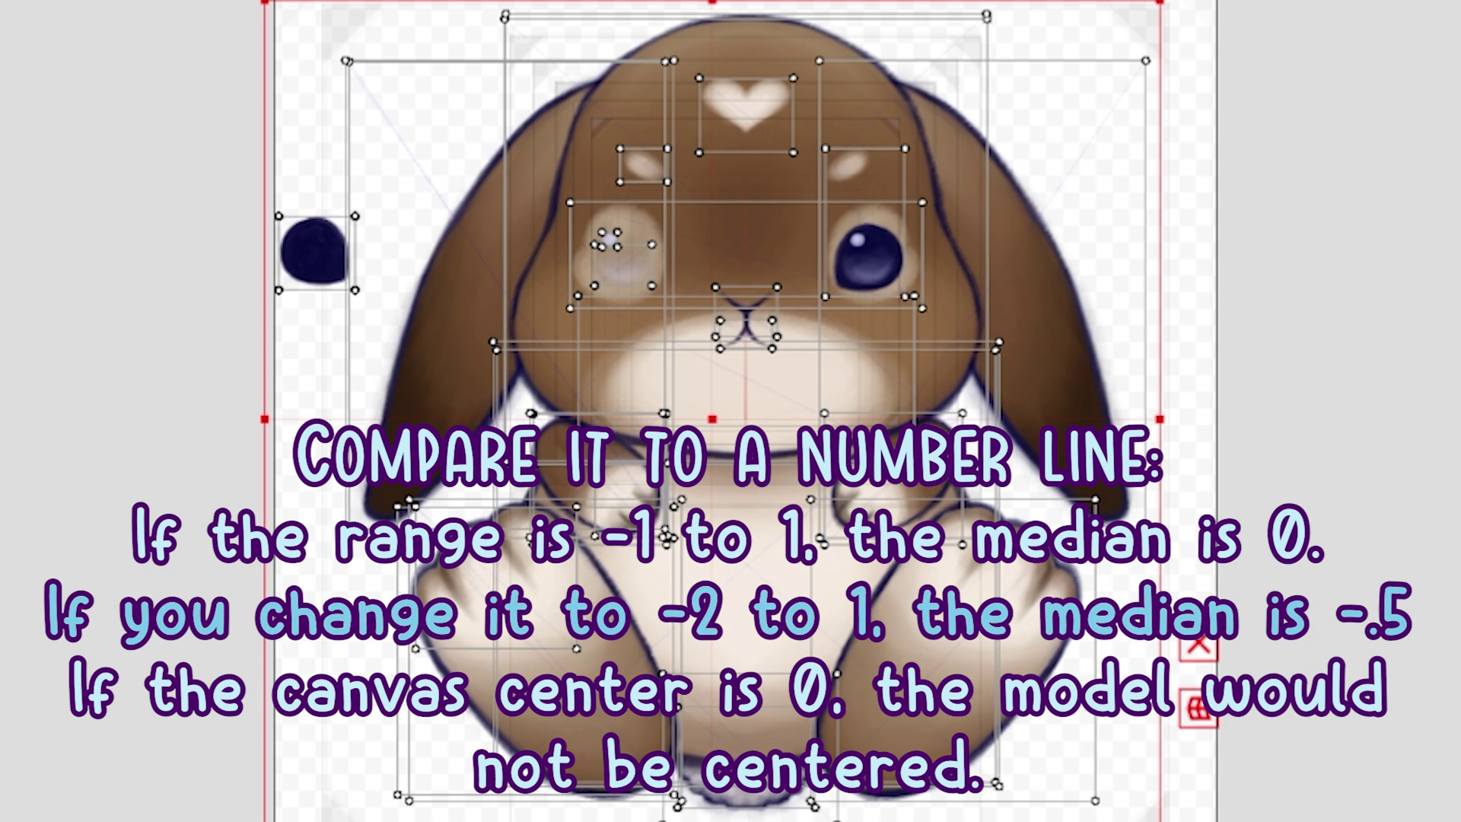
pyautogui.click(746, 324)
pyautogui.click(746, 327)
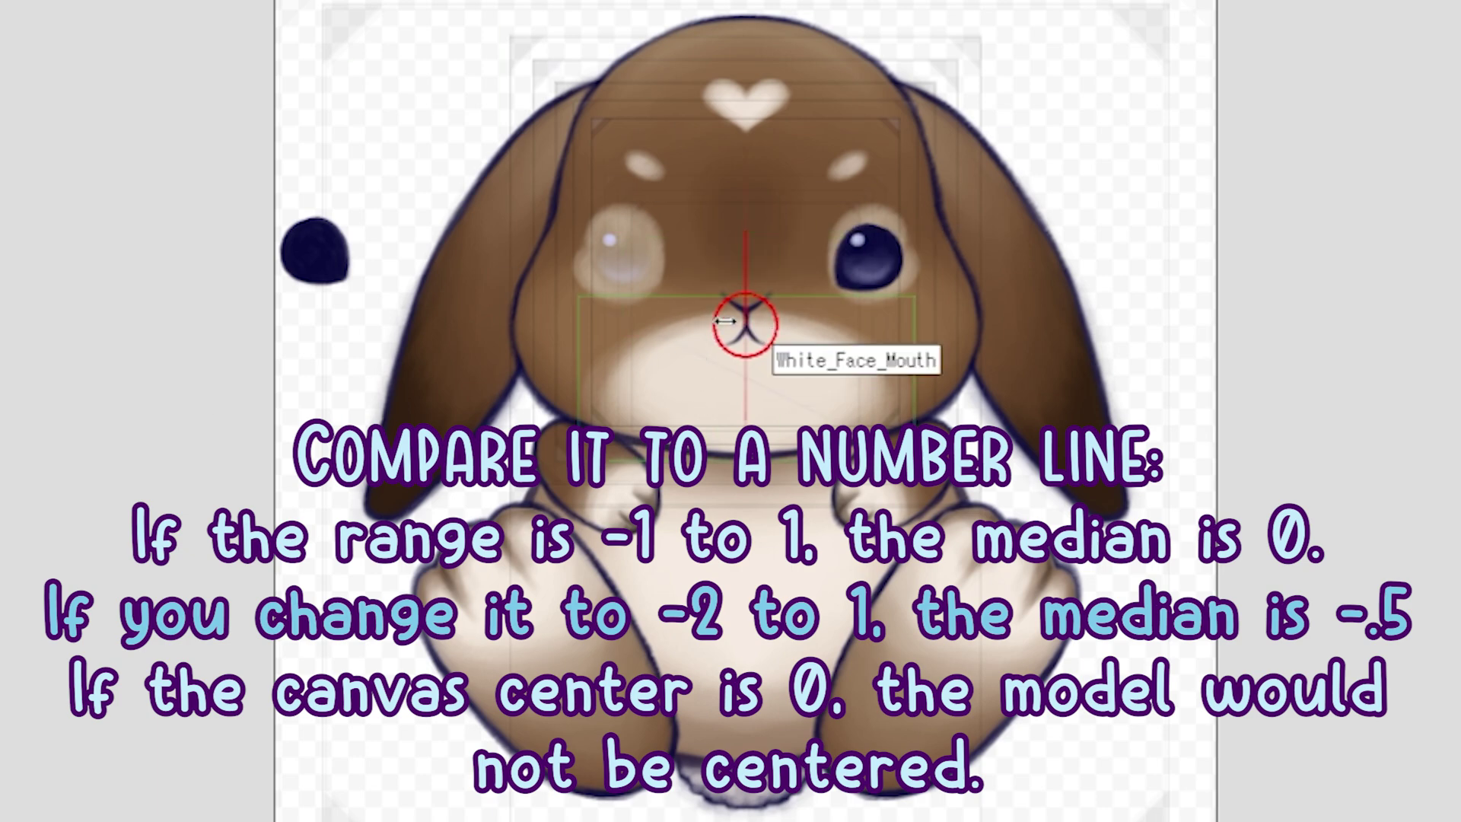
pyautogui.moveTo(757, 344); pyautogui.dragTo(791, 339)
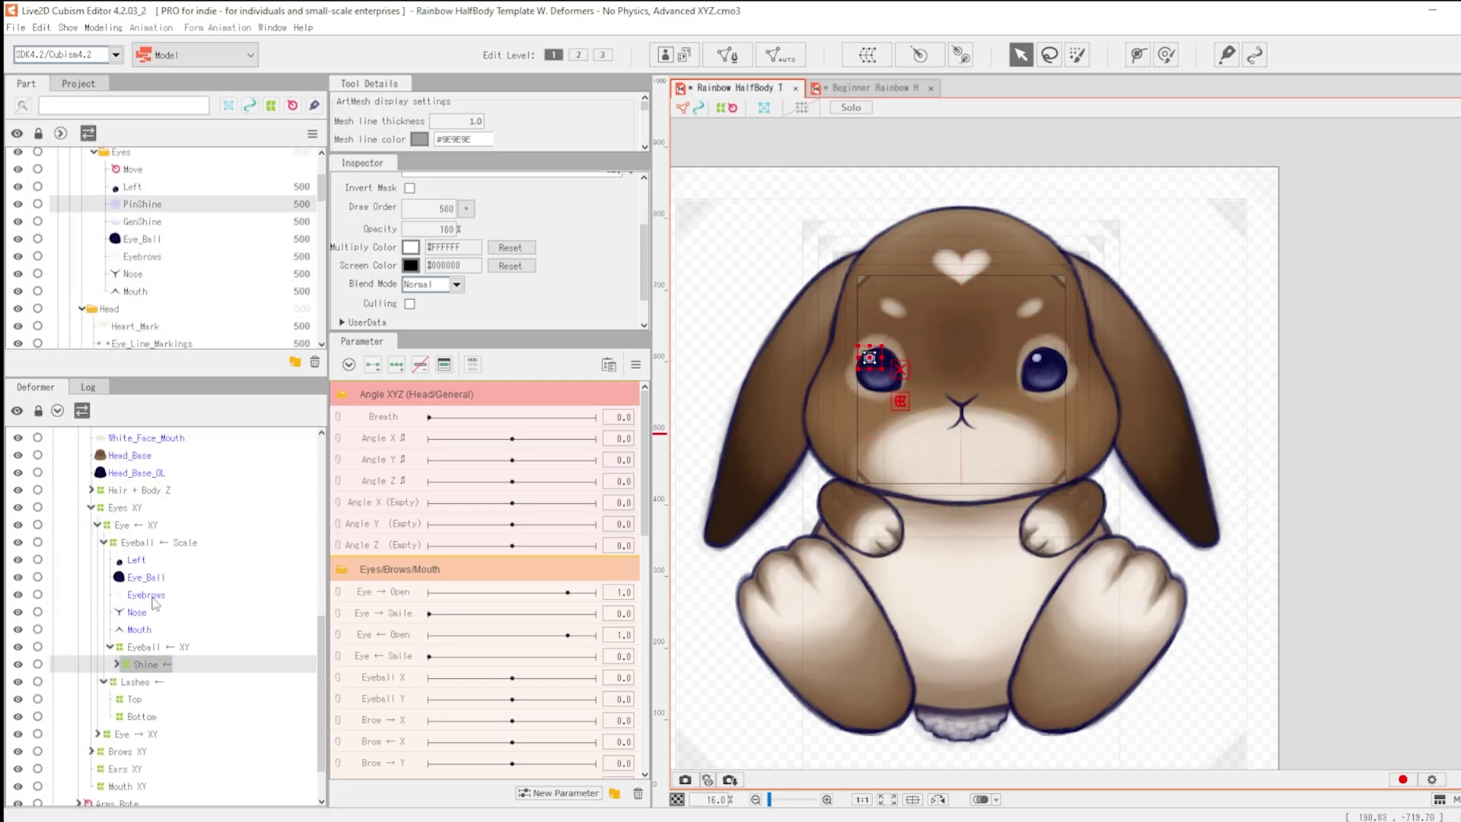
# - Create a new texture atlas of 4096 × 4096 px and accept the texture layout
pyautogui.scroll(5, 152, 578)
pyautogui.click(122, 436)
pyautogui.keyDown('shift'); pyautogui.click(130, 489); pyautogui.keyUp('shift')
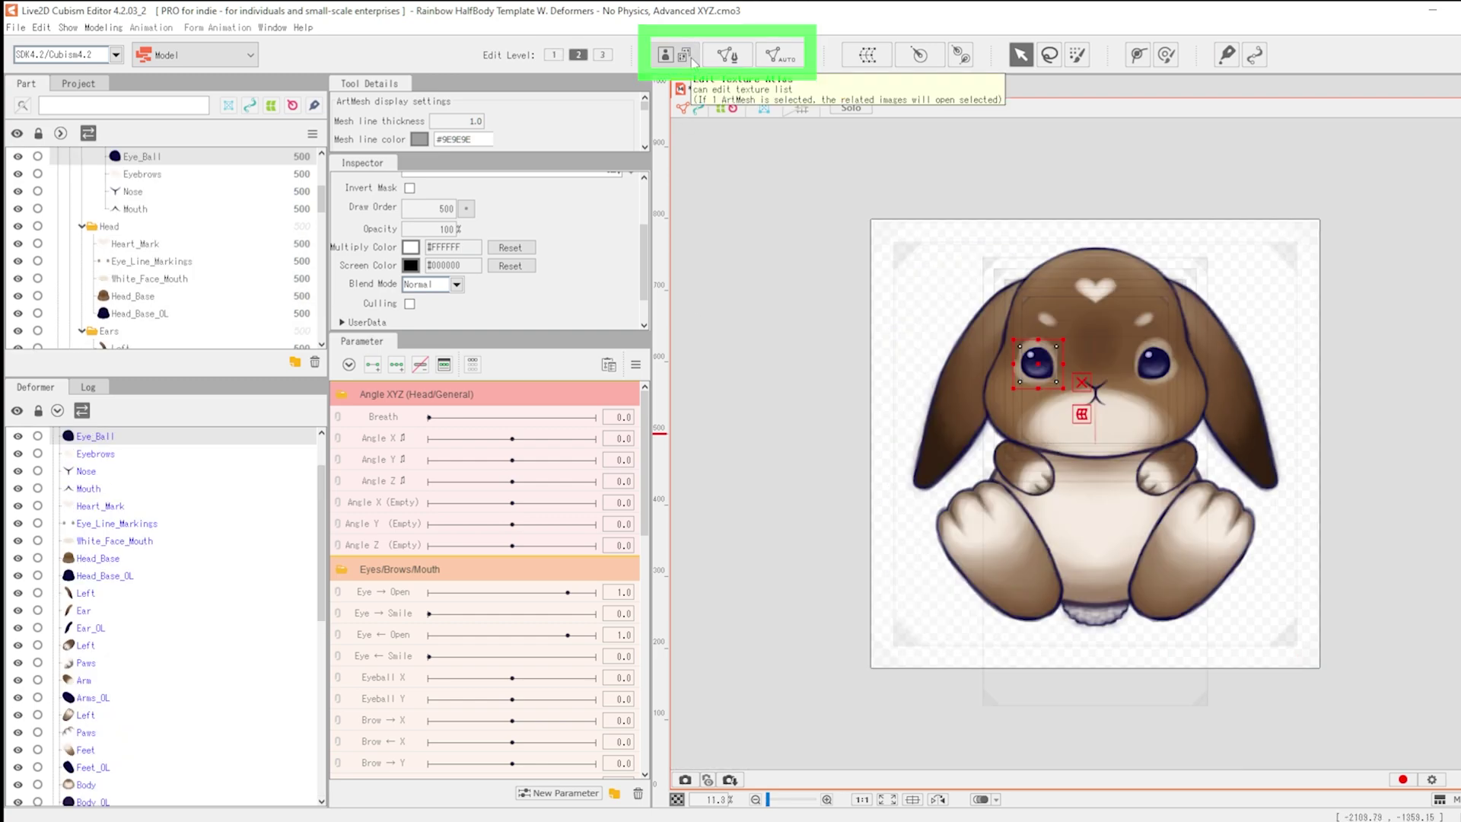
pyautogui.click(665, 54)
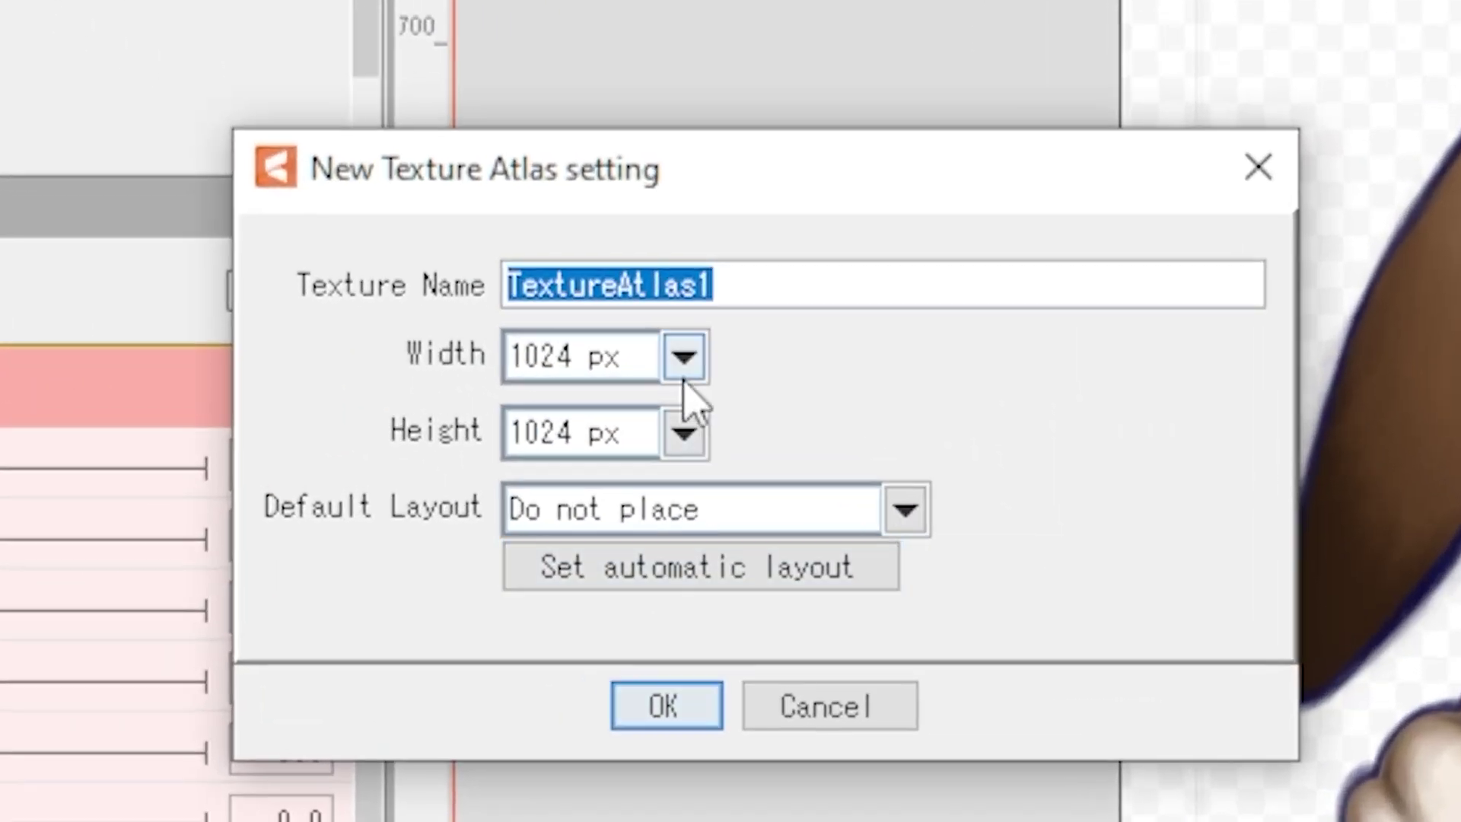
pyautogui.click(740, 389)
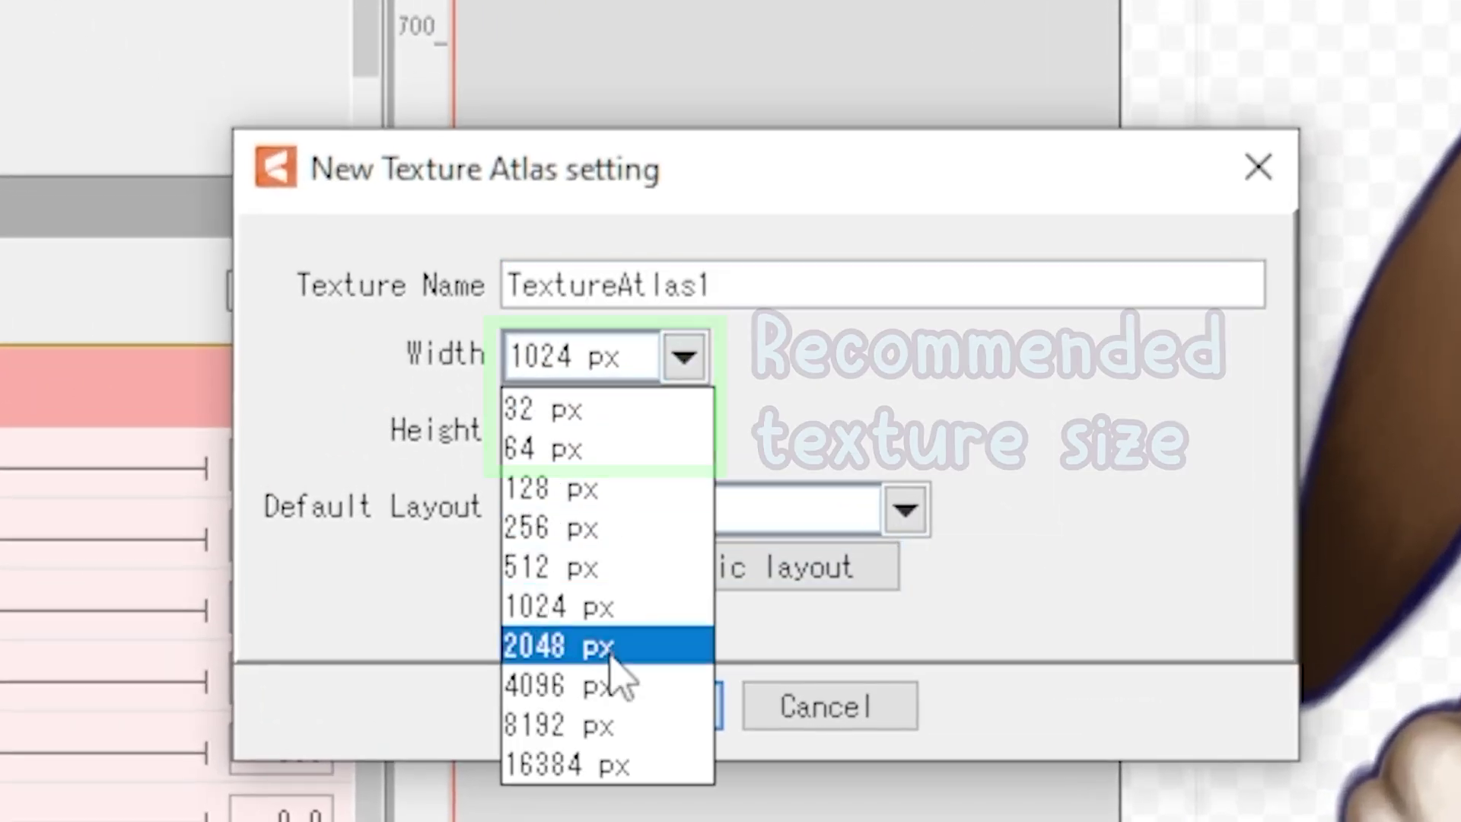
pyautogui.click(716, 482)
pyautogui.click(684, 433)
pyautogui.click(613, 761)
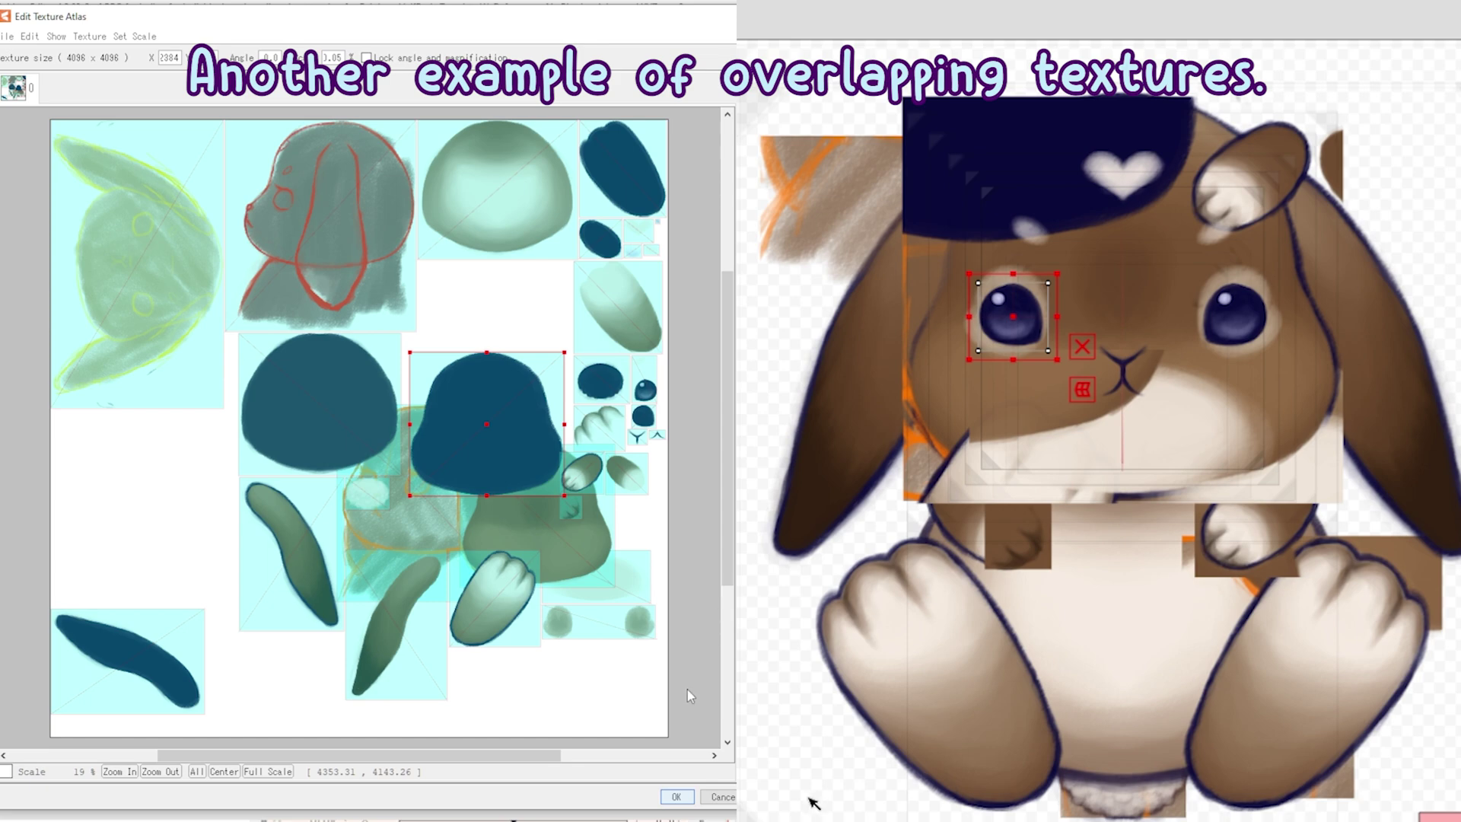
pyautogui.click(675, 797)
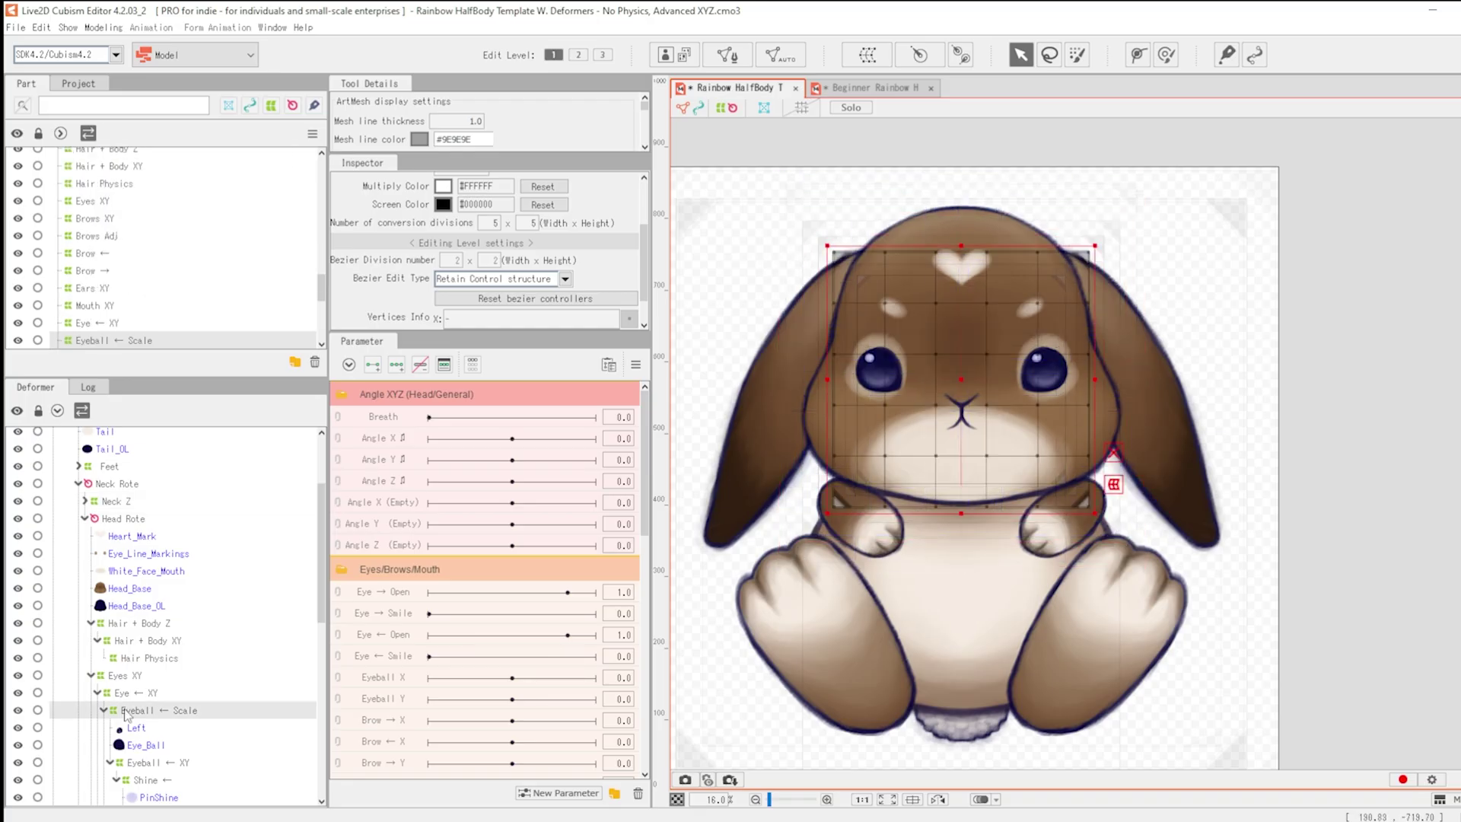
# - Shrink the Shine ← warp deformer to fit closely around the bunny's eye
pyautogui.scroll(-1, 145, 709)
pyautogui.moveTo(1081, 438); pyautogui.dragTo(1096, 502)
pyautogui.click(152, 716)
pyautogui.scroll(3, 869, 506)
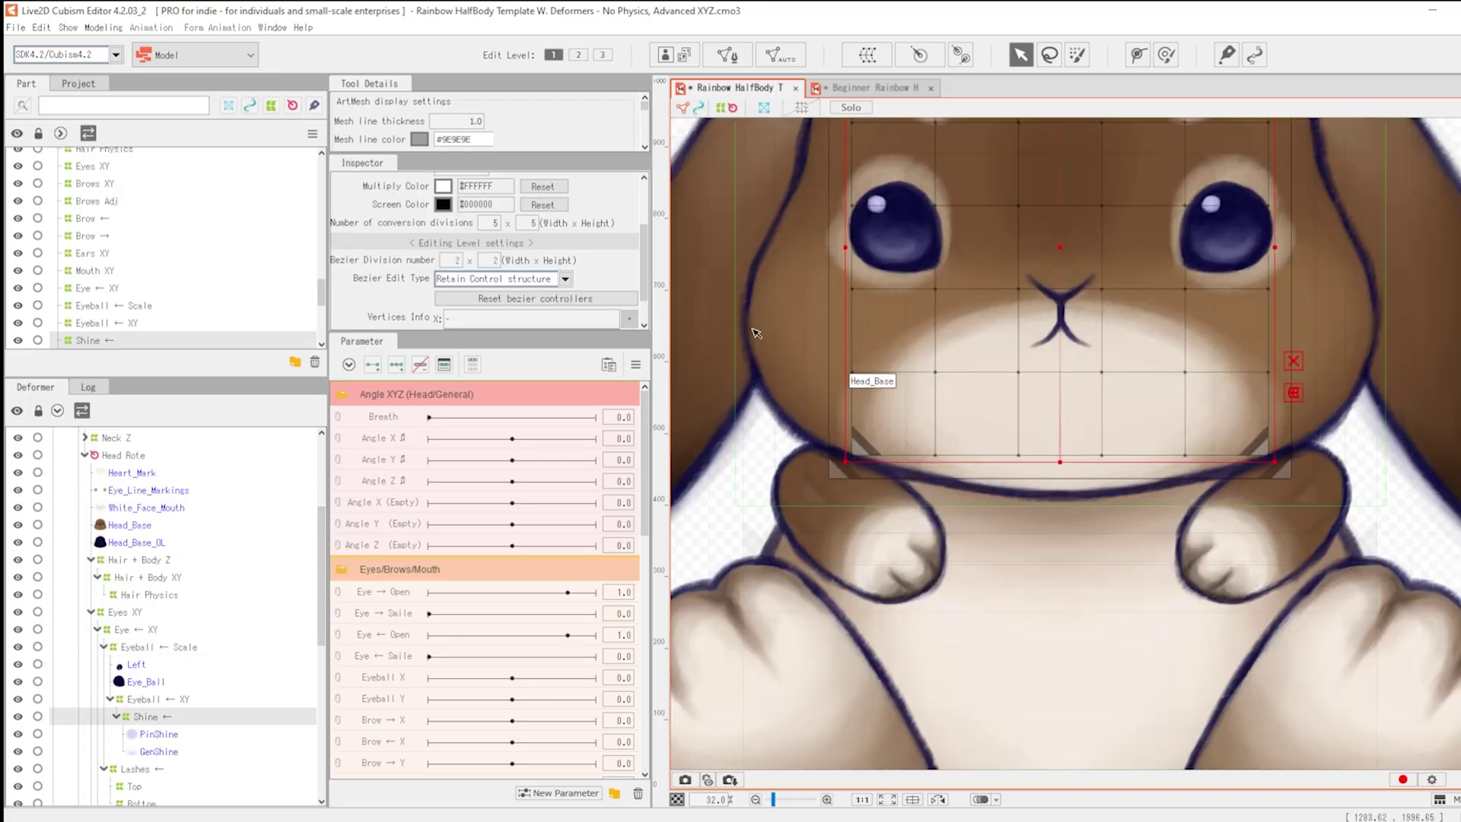
pyautogui.moveTo(856, 358); pyautogui.dragTo(848, 552)
pyautogui.moveTo(1264, 659); pyautogui.dragTo(936, 480)
pyautogui.moveTo(875, 228); pyautogui.dragTo(871, 379)
# - Shrink the Eyeball ← XY warp deformer around the eye and reduce the height of the Eyes XY deformer
pyautogui.click(152, 700)
pyautogui.moveTo(1285, 680); pyautogui.dragTo(946, 483)
pyautogui.moveTo(879, 205); pyautogui.dragTo(879, 367)
pyautogui.click(137, 611)
pyautogui.moveTo(1047, 733); pyautogui.dragTo(1047, 496)
pyautogui.moveTo(1048, 150); pyautogui.dragTo(1047, 350)
# - Reduce the height of the Eye ← XY and Eyeball ← Scale warp deformers to fit the eye area
pyautogui.click(137, 629)
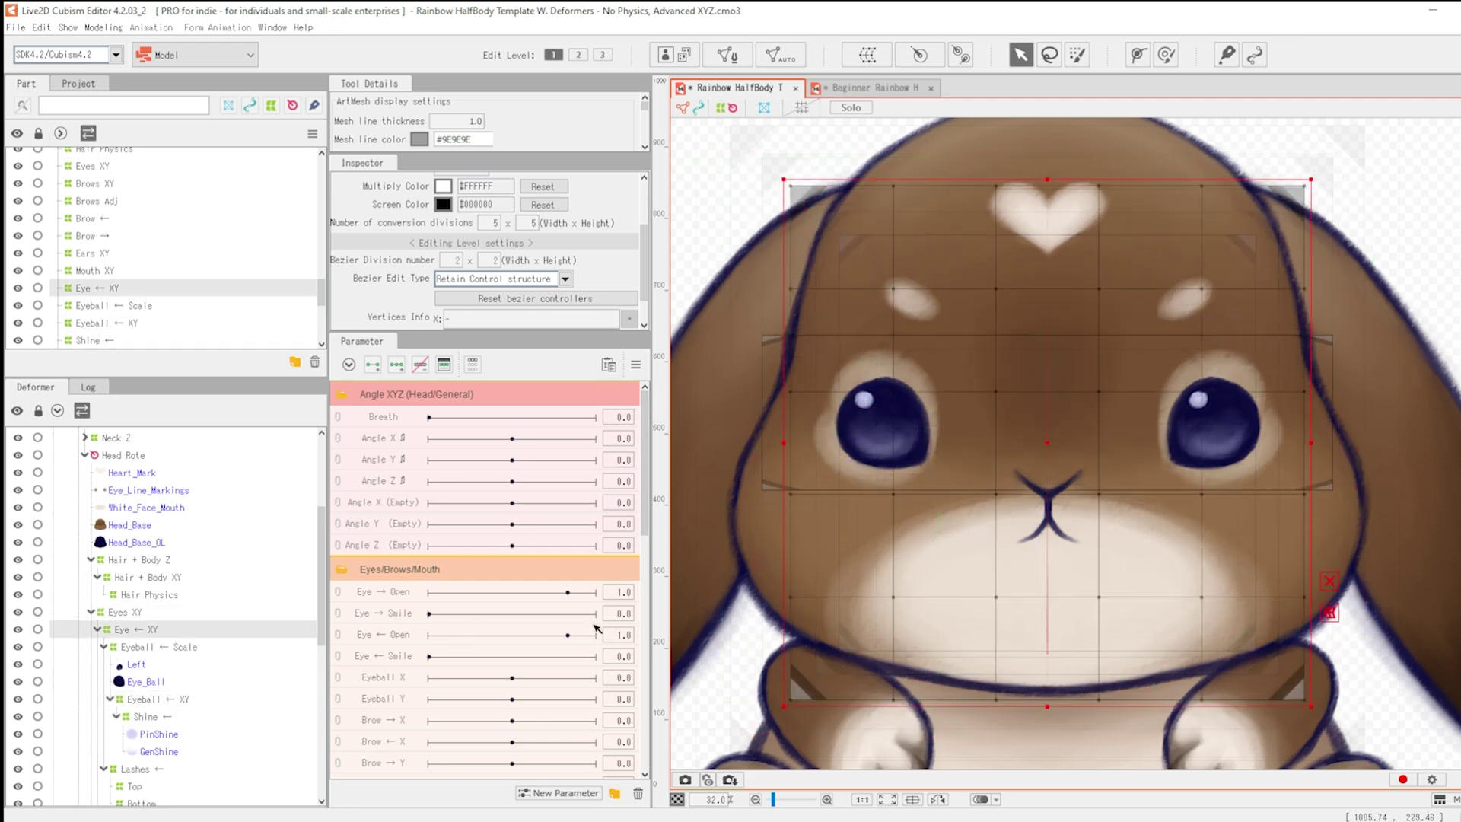
pyautogui.moveTo(1048, 704); pyautogui.dragTo(1047, 500)
pyautogui.moveTo(1047, 182); pyautogui.dragTo(1048, 351)
pyautogui.click(152, 647)
pyautogui.moveTo(1048, 704); pyautogui.dragTo(1048, 507)
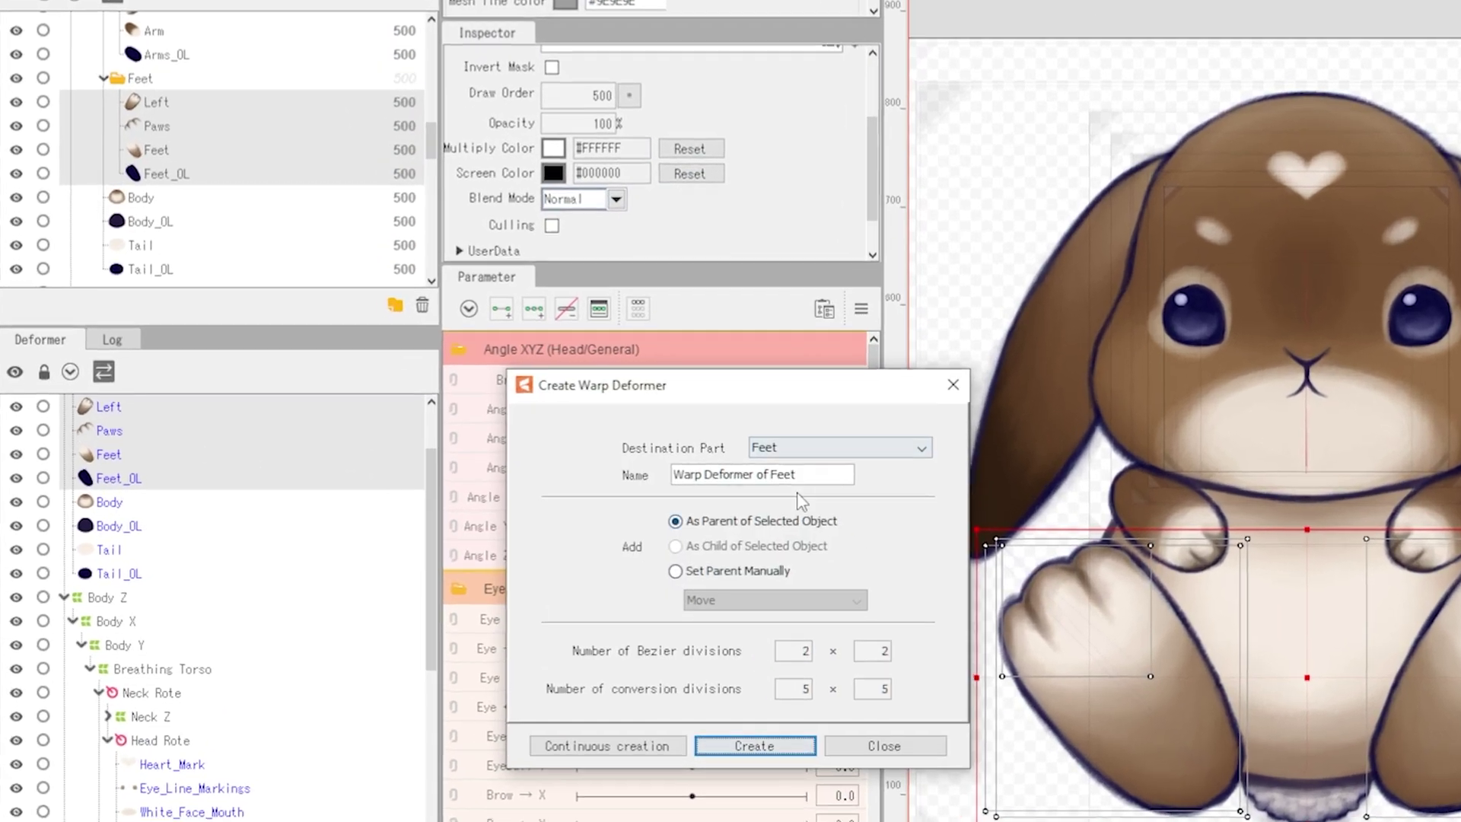
# - Create a warp deformer named Feet for the selected foot parts and nest it in the template's deformer hierarchy
pyautogui.write('Feet')
pyautogui.press('Return')
pyautogui.moveTo(147, 503); pyautogui.dragTo(176, 724)
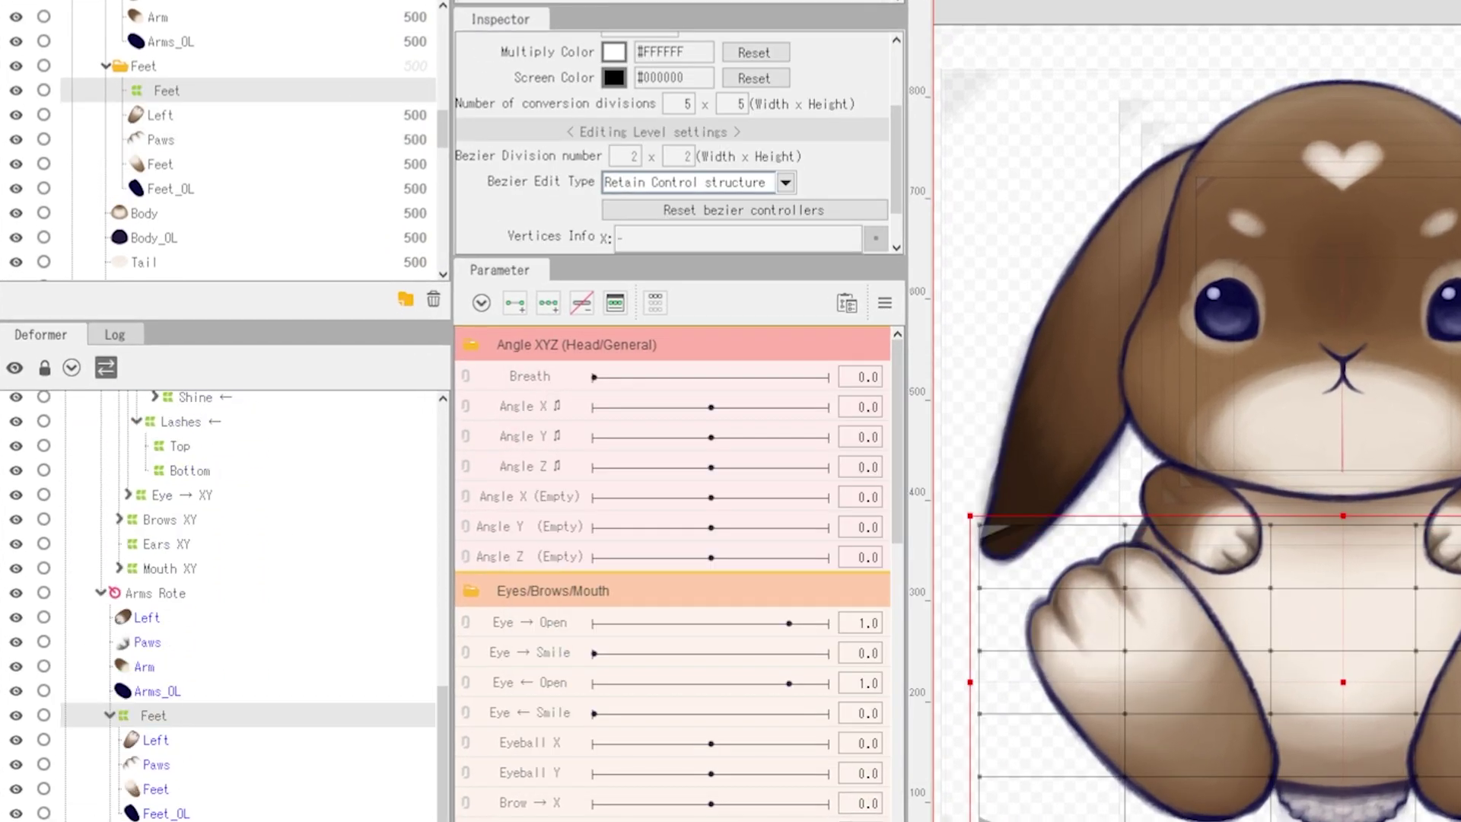
pyautogui.scroll(-4, 180, 647)
pyautogui.moveTo(124, 449); pyautogui.dragTo(145, 609)
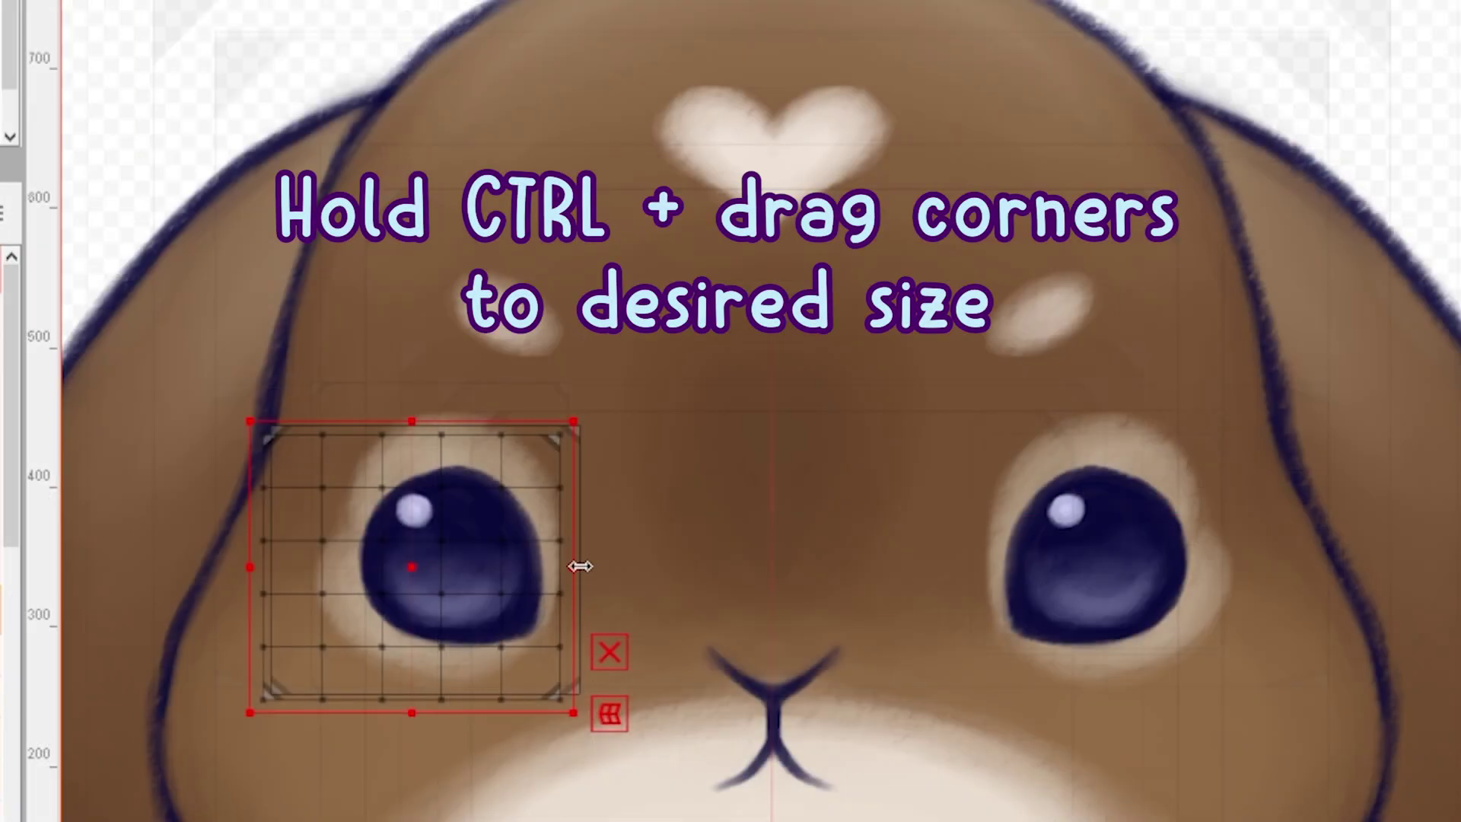
# - Enlarge the eye's warp deformer to enclose both eyes and eyebrows, and centre it on the face
pyautogui.moveTo(580, 564); pyautogui.dragTo(1263, 564)
pyautogui.moveTo(742, 423); pyautogui.dragTo(742, 200)
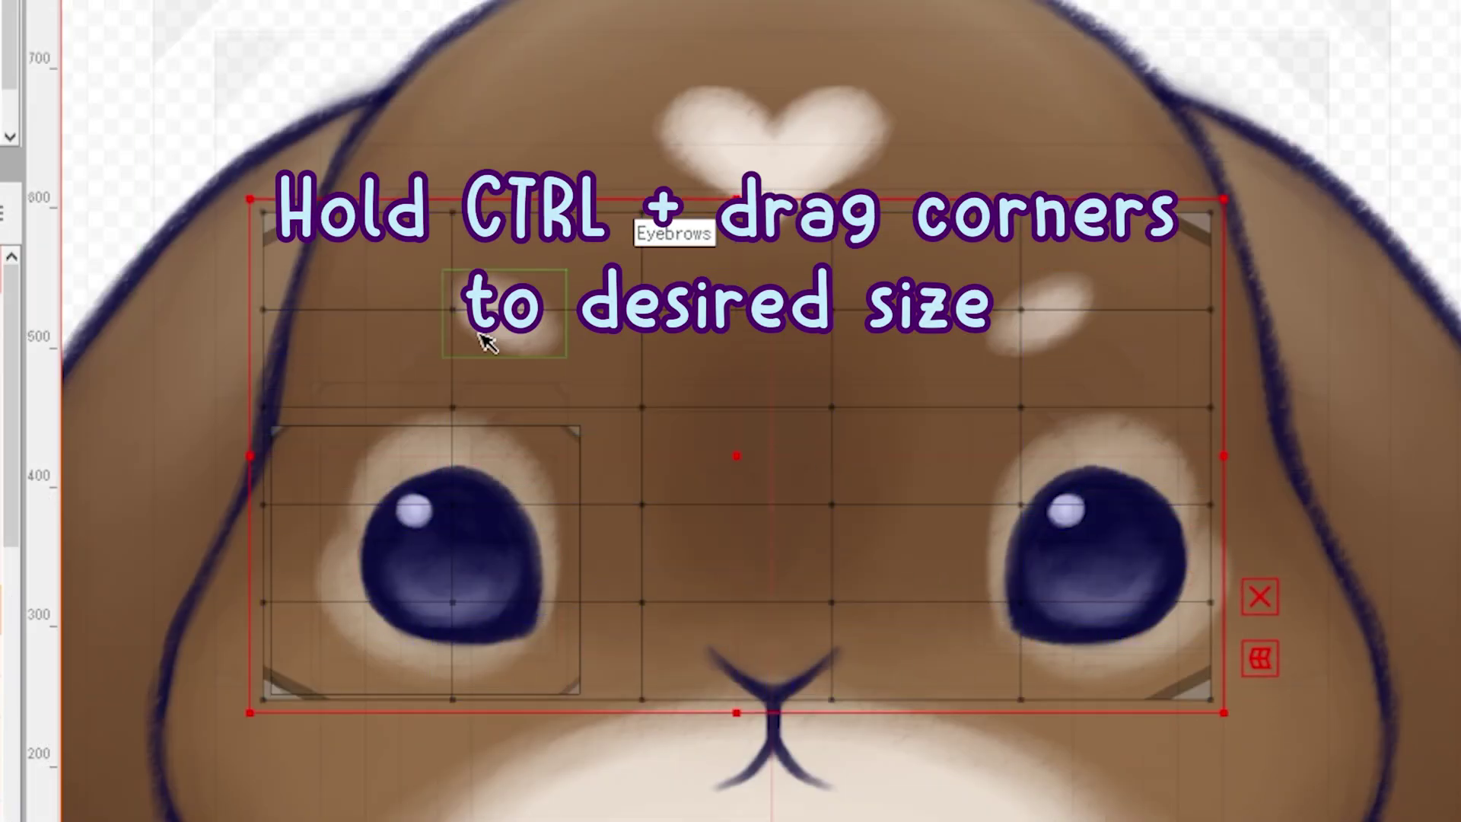
pyautogui.moveTo(744, 456); pyautogui.dragTo(769, 463)
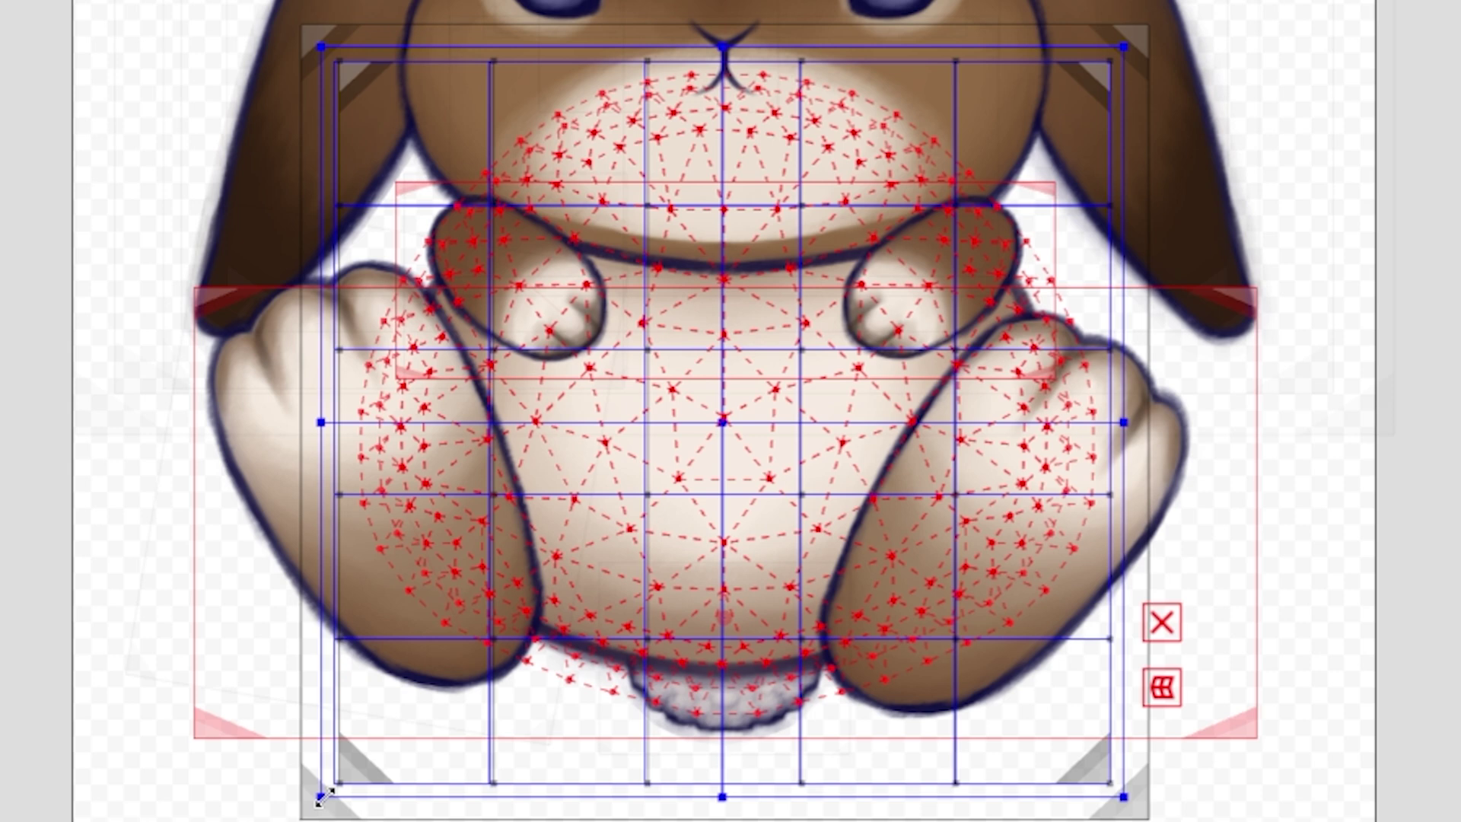
pyautogui.click(204, 738)
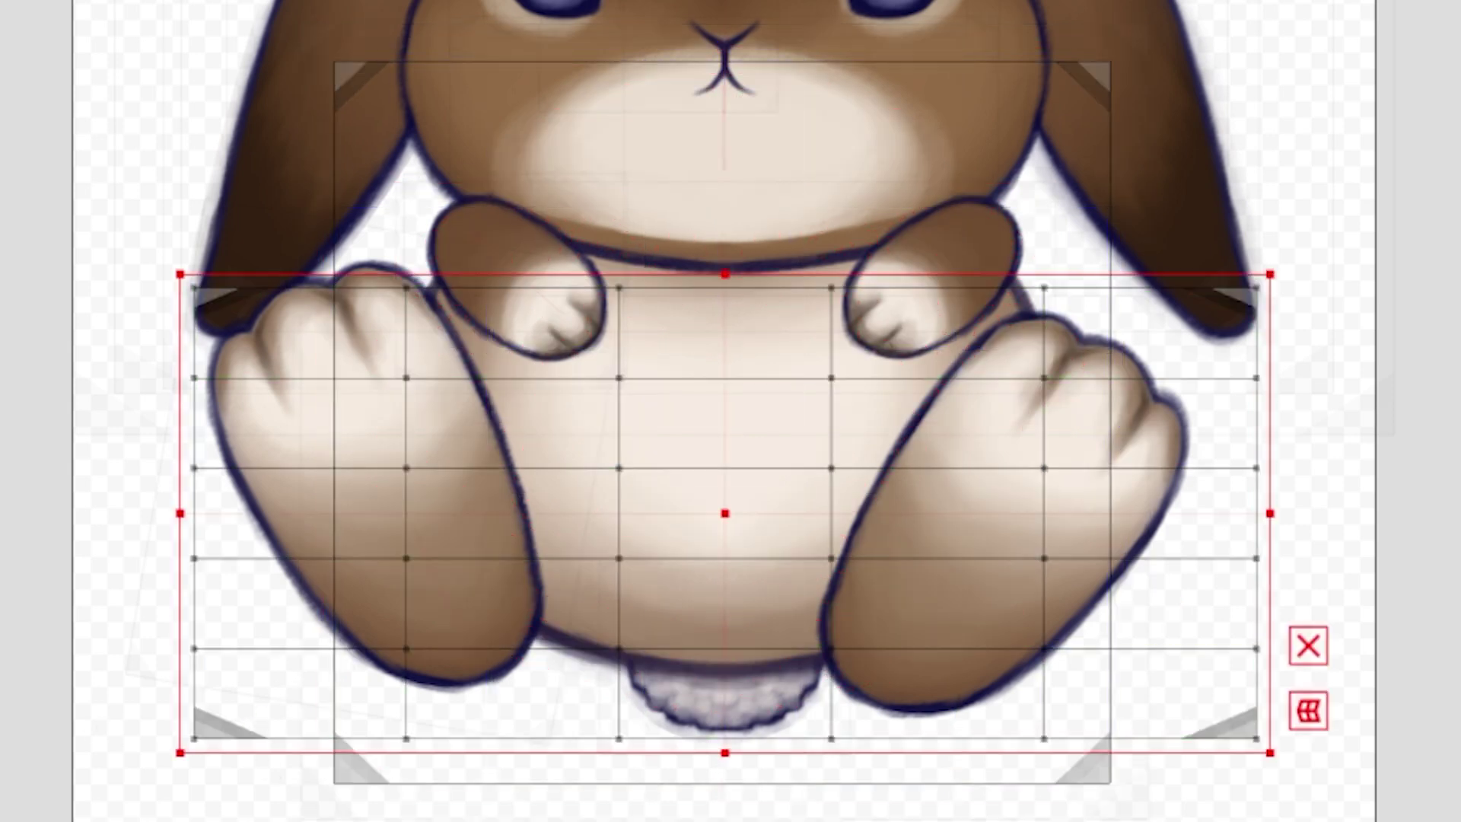
pyautogui.click(725, 421)
pyautogui.moveTo(293, 423); pyautogui.dragTo(203, 440)
pyautogui.hotkey('ctrl', 'z')
# - Widen the body's warp deformer on both sides so it encloses the Feet deformer
pyautogui.click(506, 380)
pyautogui.moveTo(321, 421); pyautogui.dragTo(175, 422)
pyautogui.moveTo(1124, 422); pyautogui.dragTo(1305, 433)
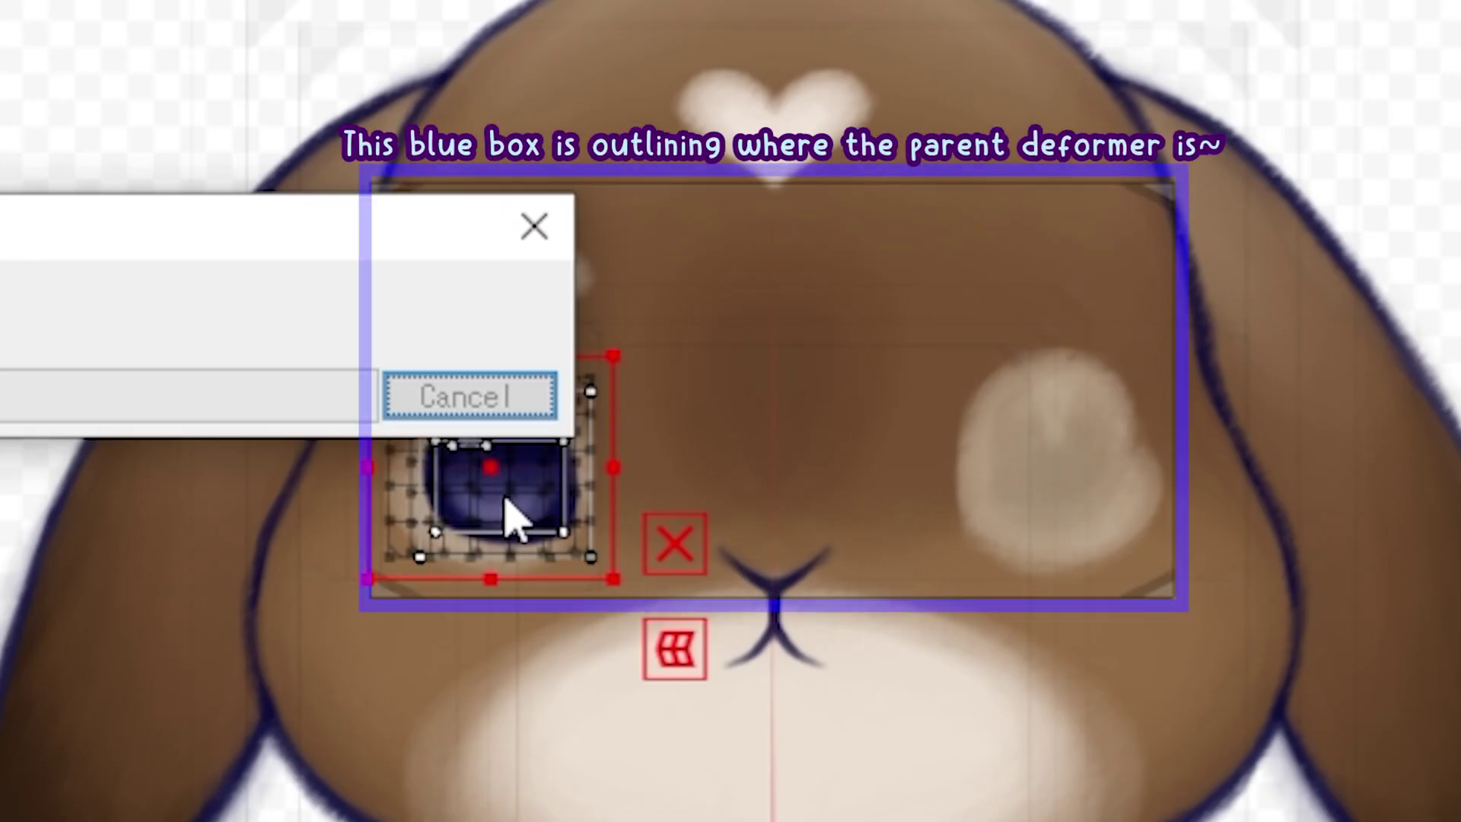
# - Bring up the object options for PinShine and its chain of parent deformers at the eye
pyautogui.rightClick(504, 498)
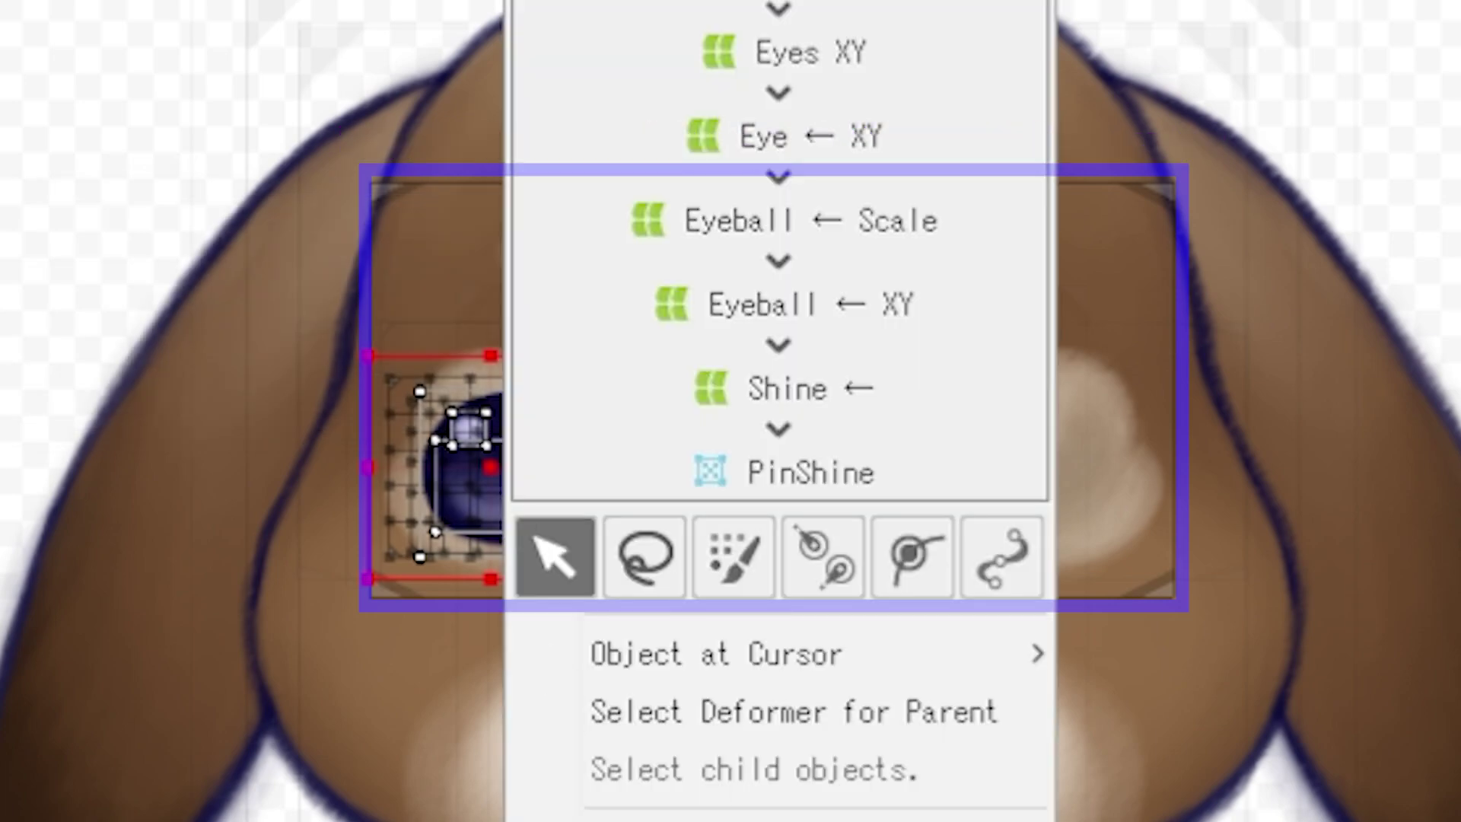